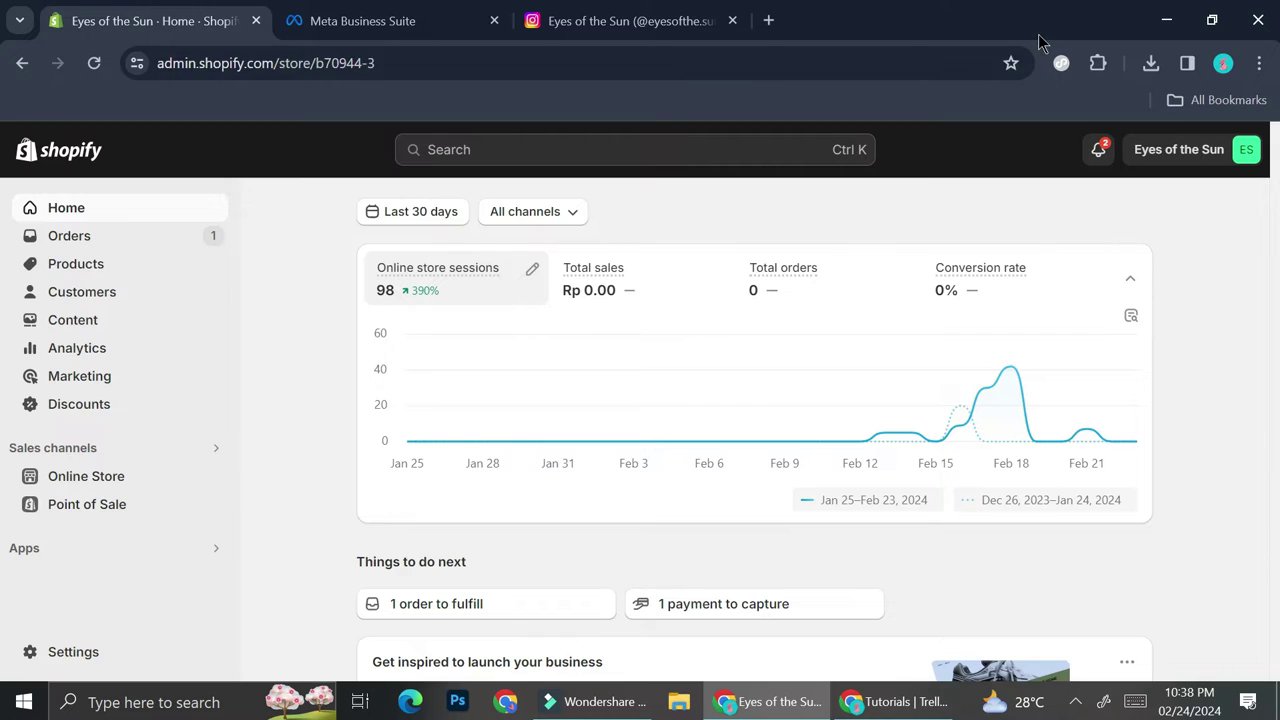
- Switch from the Shopify home dashboard to the Meta Business Suite tab
{"action": "left_click", "coordinate": [354, 20]}
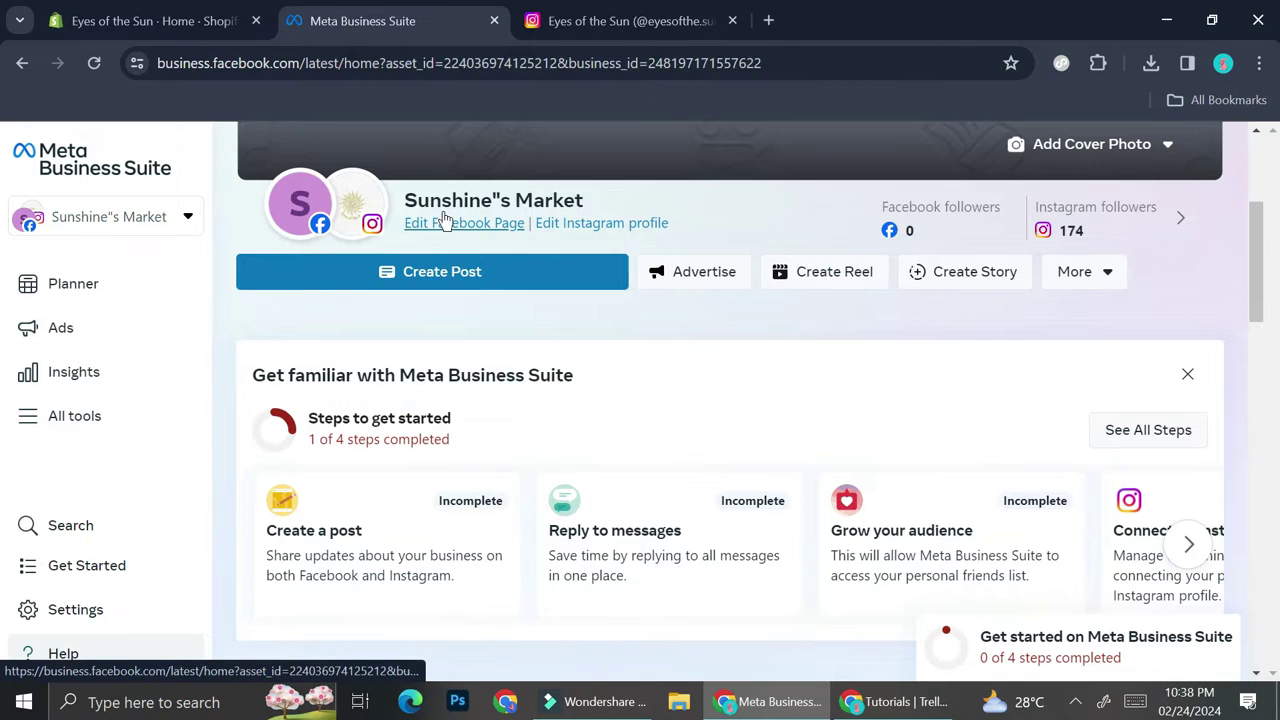
- Check the linked Facebook Page and Instagram account cards, then go to the shop's Instagram profile
{"action": "mouse_move", "coordinate": [452, 223]}
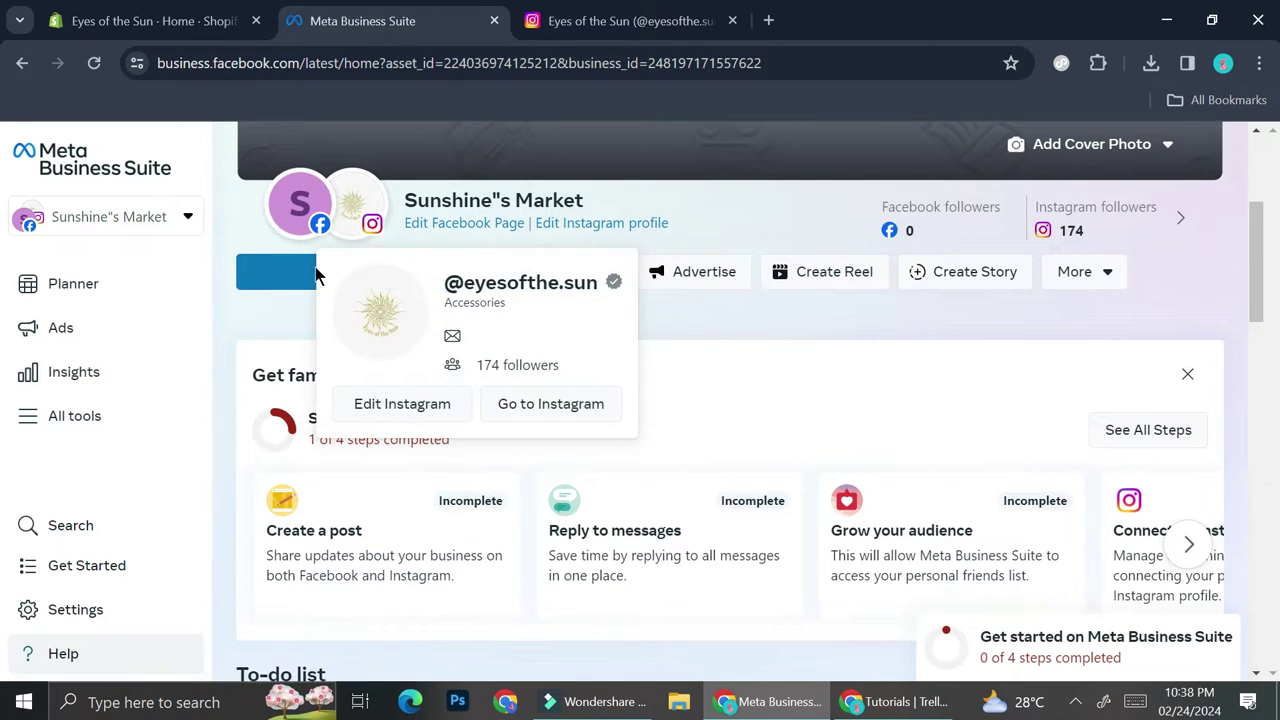
{"action": "mouse_move", "coordinate": [310, 205]}
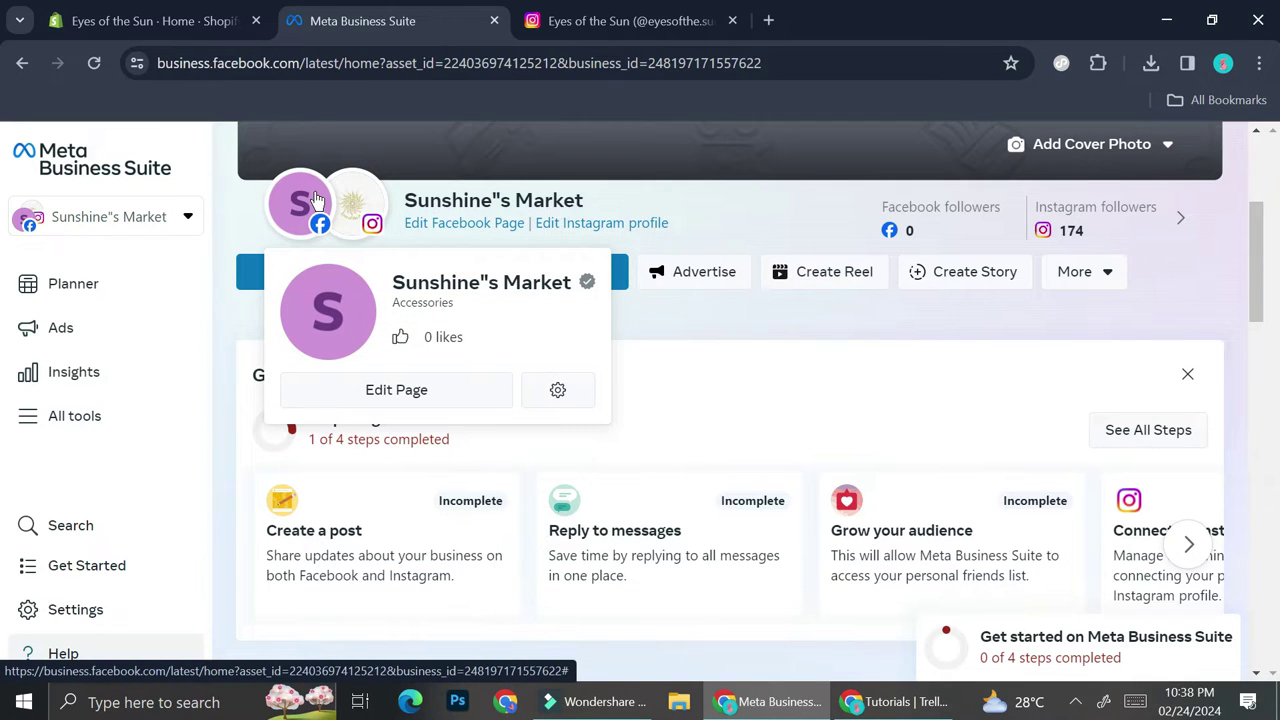
{"action": "left_click", "coordinate": [558, 14]}
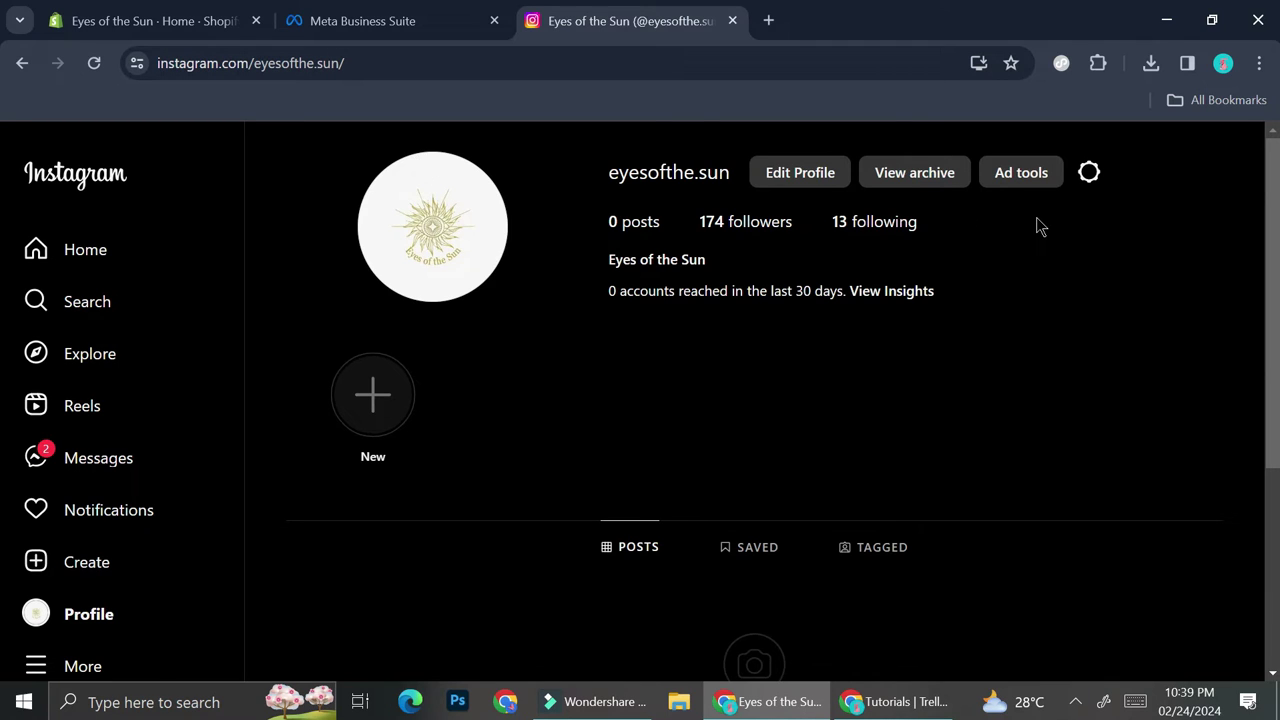
- Review Instagram's professional account settings and its business tools and controls
{"action": "left_click", "coordinate": [1091, 175]}
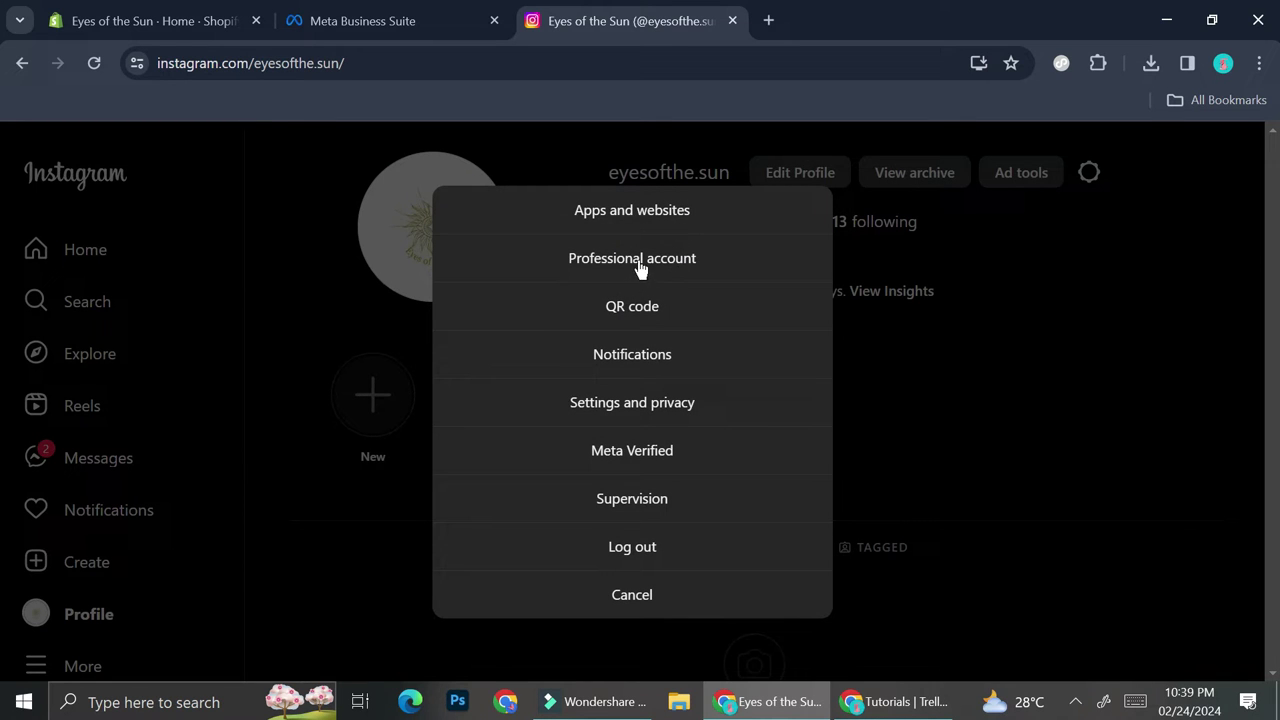
{"action": "left_click", "coordinate": [640, 264]}
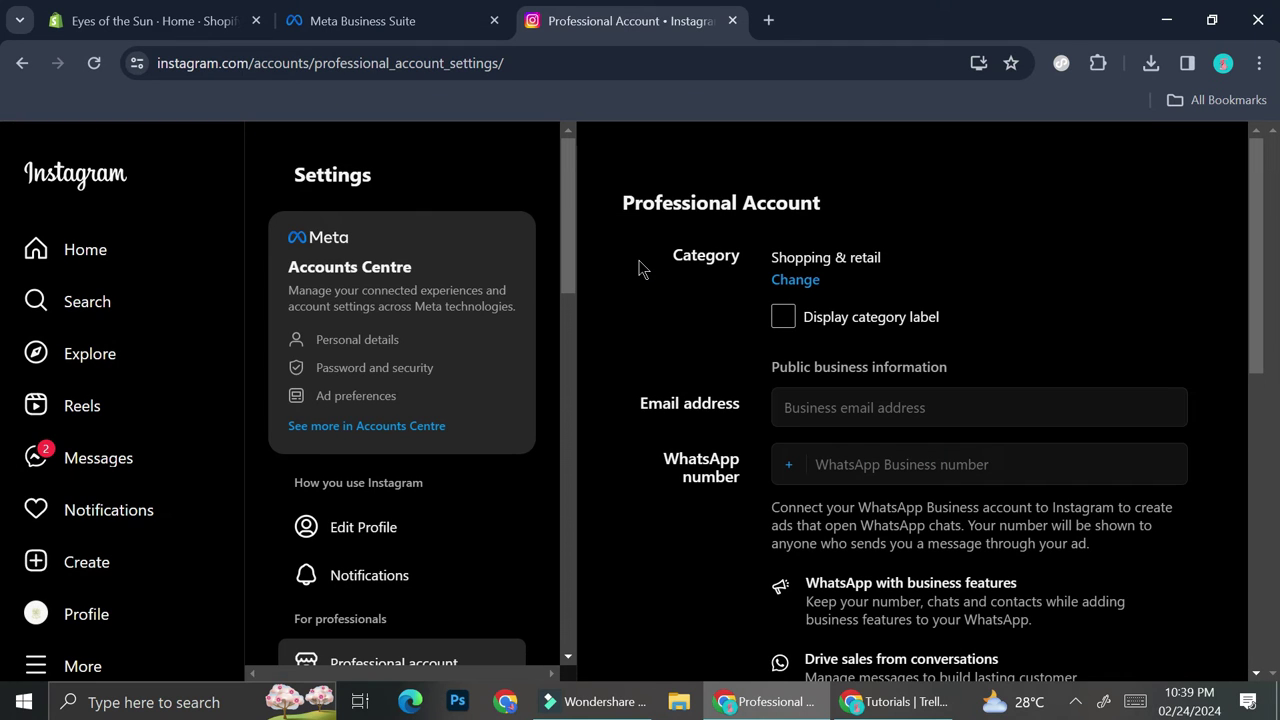
{"action": "scroll", "coordinate": [403, 447], "scroll_direction": "down", "scroll_amount": 2}
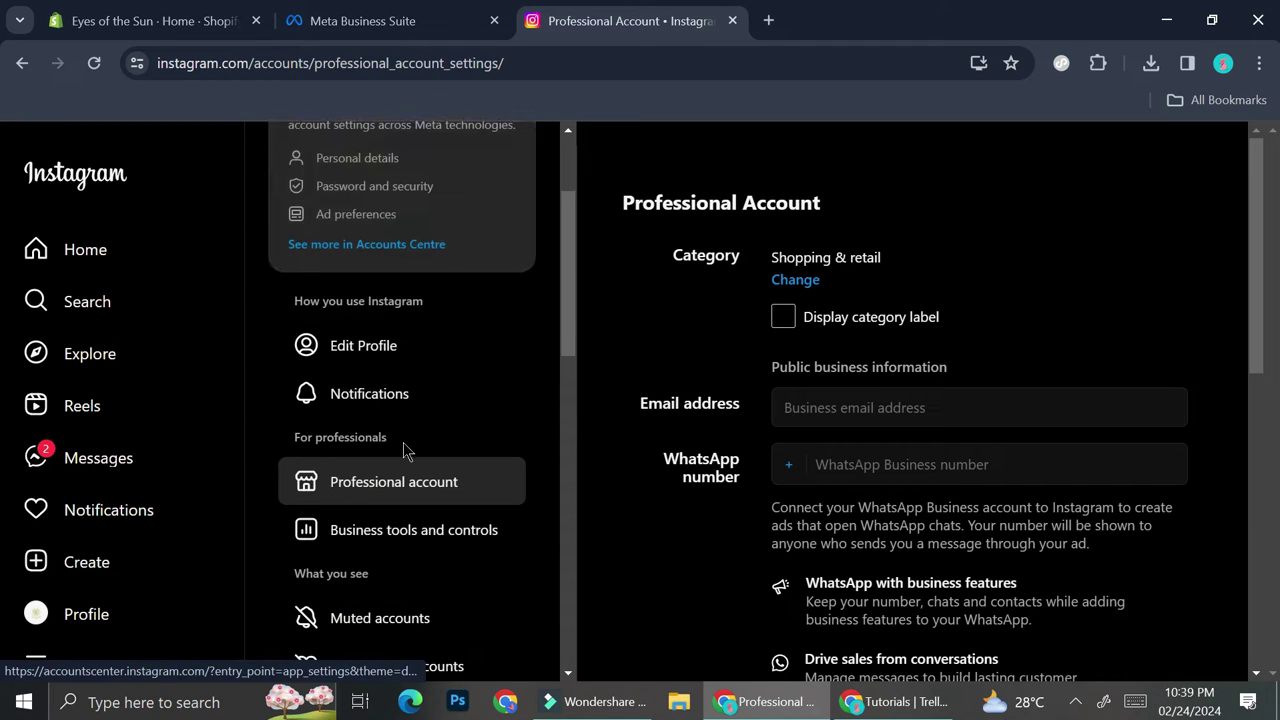
{"action": "left_click", "coordinate": [415, 537]}
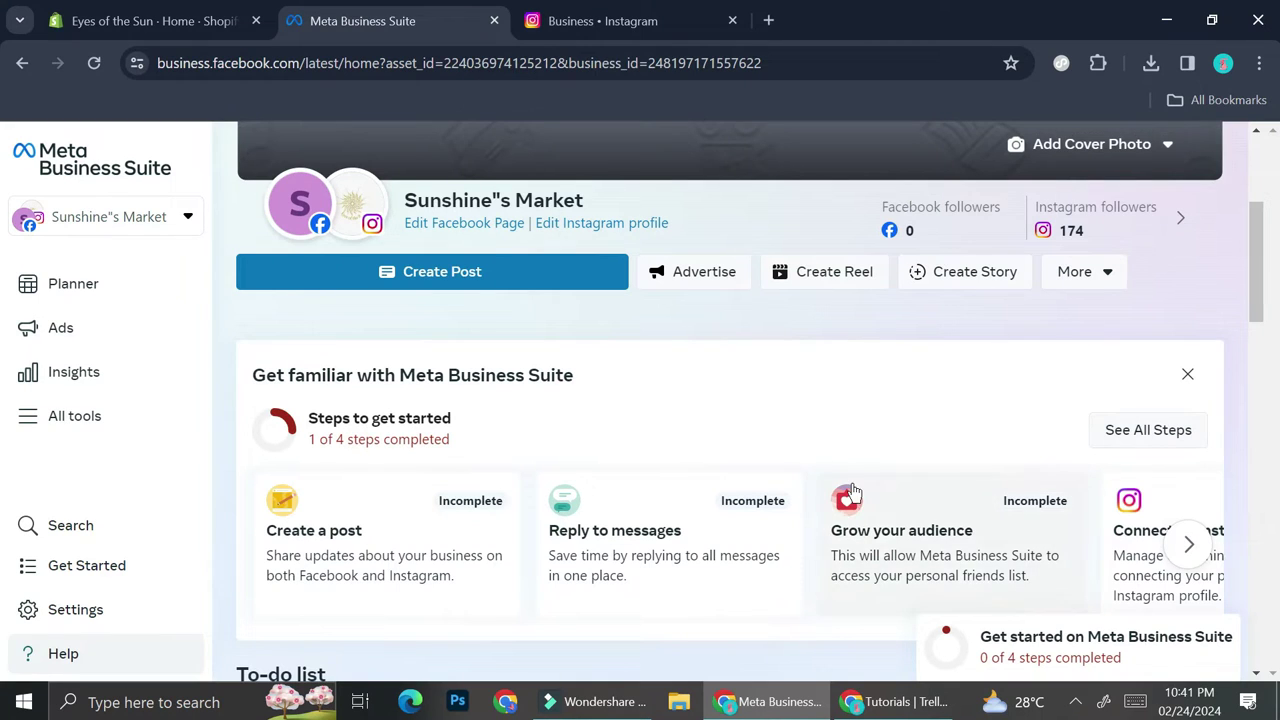
{"action": "scroll", "coordinate": [921, 508], "scroll_direction": "right", "scroll_amount": 2}
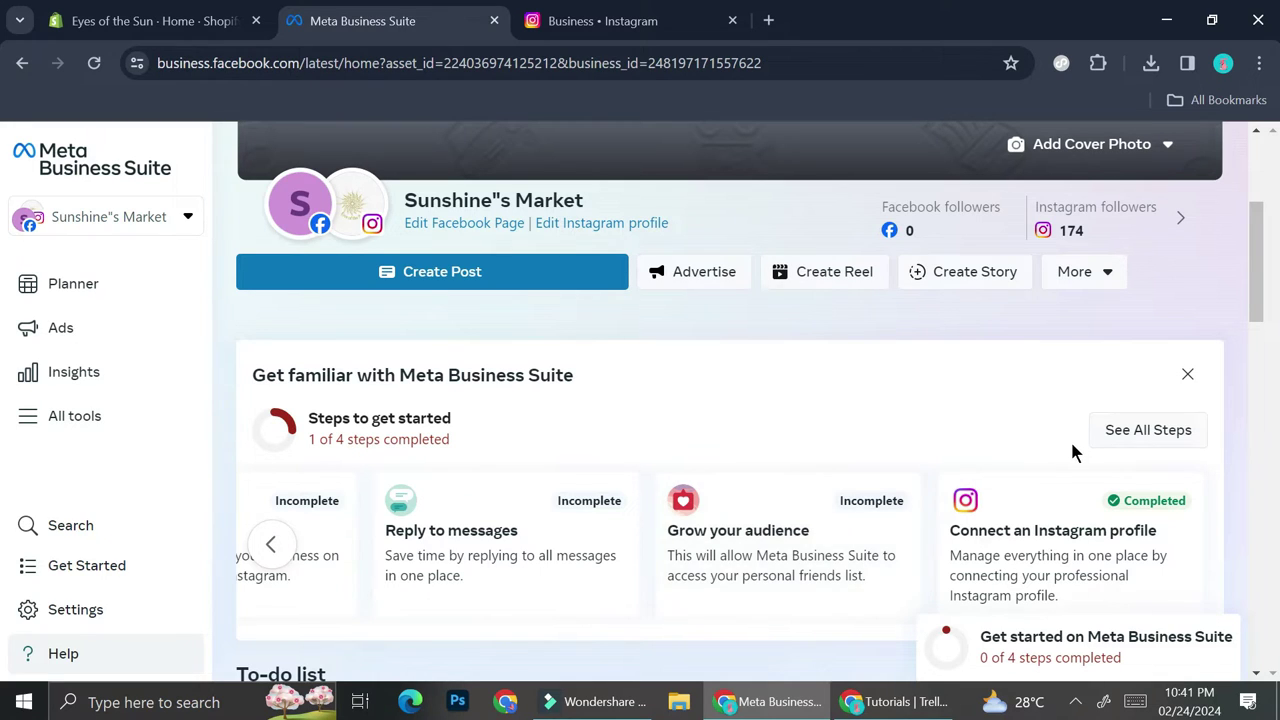
{"action": "scroll", "coordinate": [1005, 508], "scroll_direction": "down", "scroll_amount": 2}
{"action": "scroll", "coordinate": [573, 330], "scroll_direction": "left", "scroll_amount": 2}
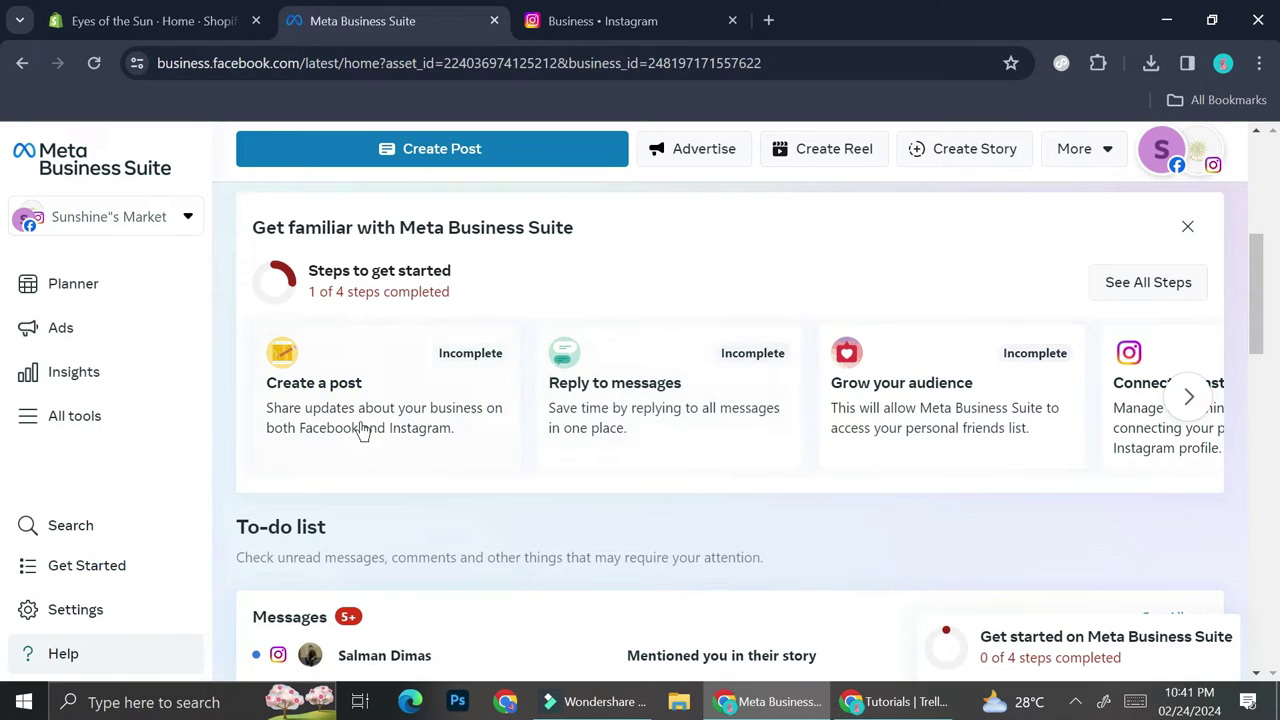
{"action": "scroll", "coordinate": [971, 337], "scroll_direction": "right", "scroll_amount": 2}
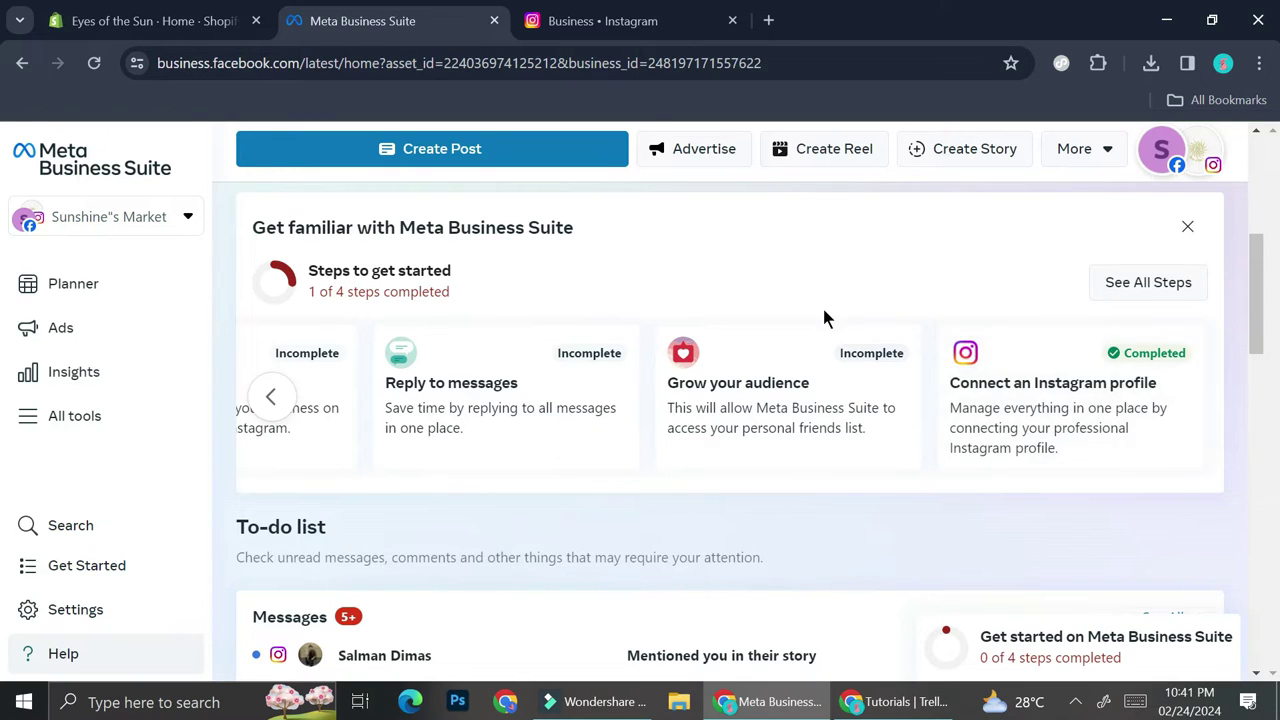
- Link the Facebook Page to the shop's Instagram account with Instagram messages allowed, authorising via Instagram login
{"action": "left_click", "coordinate": [955, 395]}
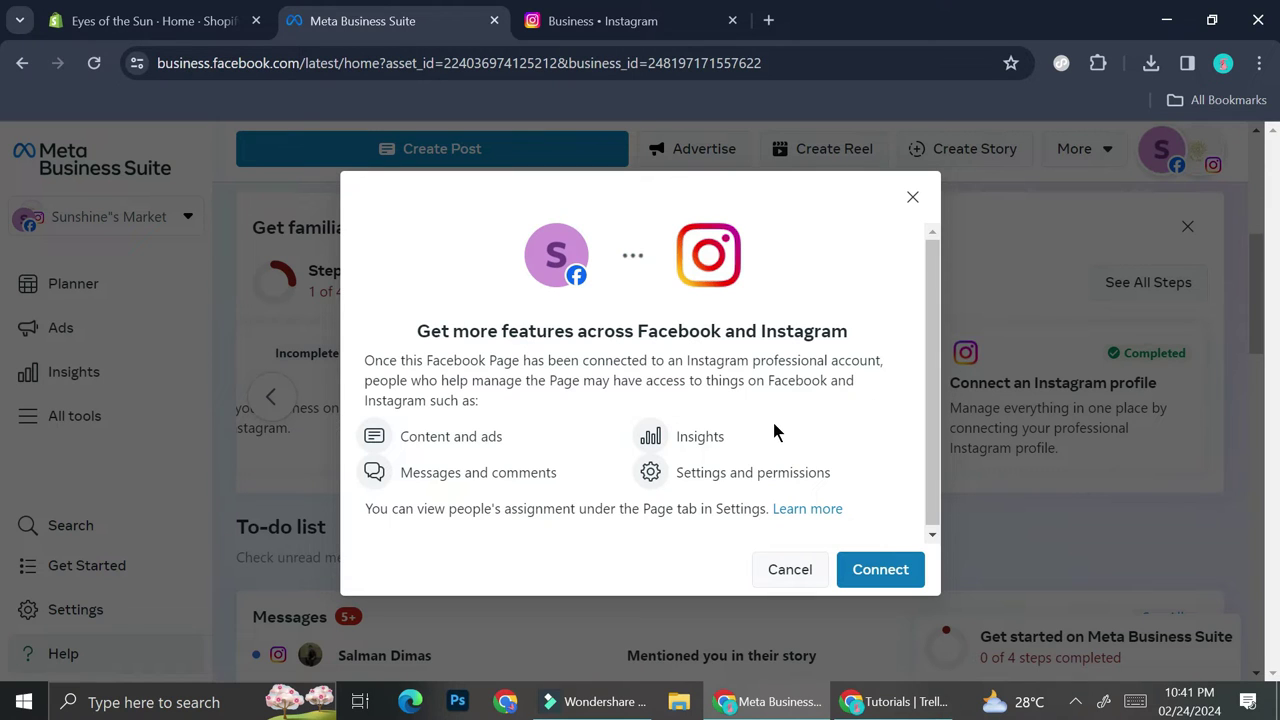
{"action": "scroll", "coordinate": [740, 340], "scroll_direction": "down", "scroll_amount": 1}
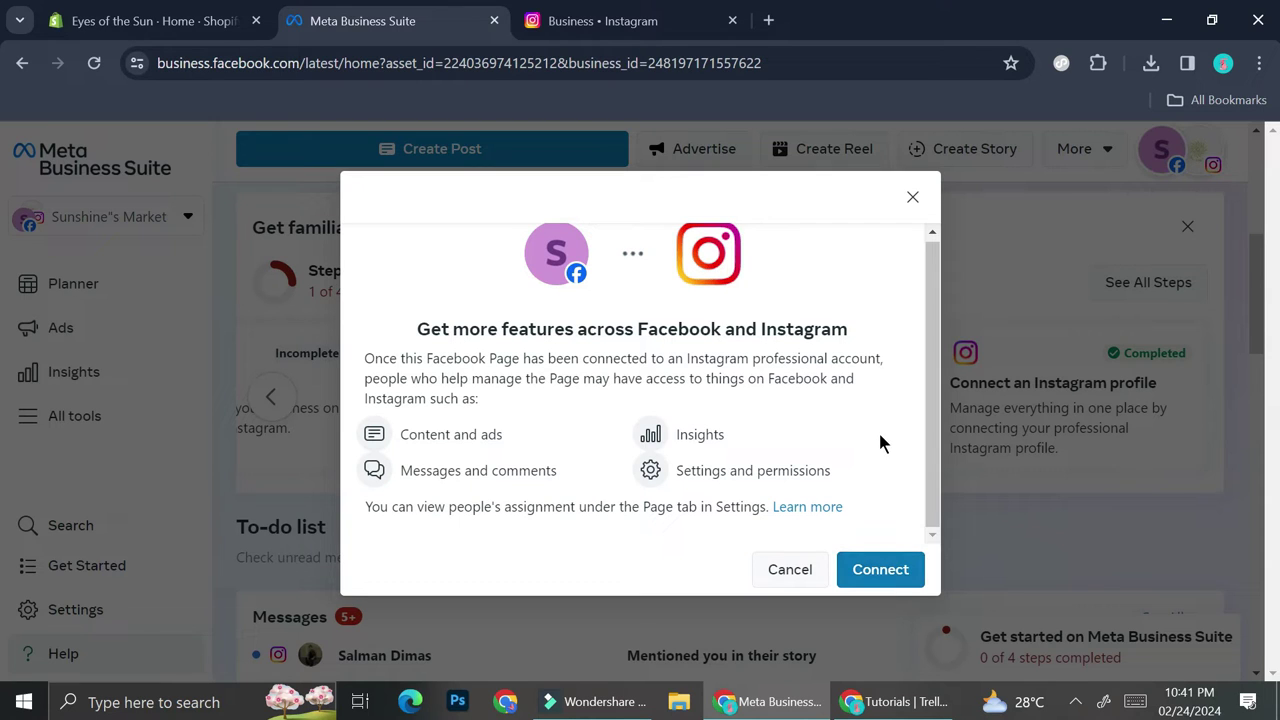
{"action": "left_click", "coordinate": [864, 569]}
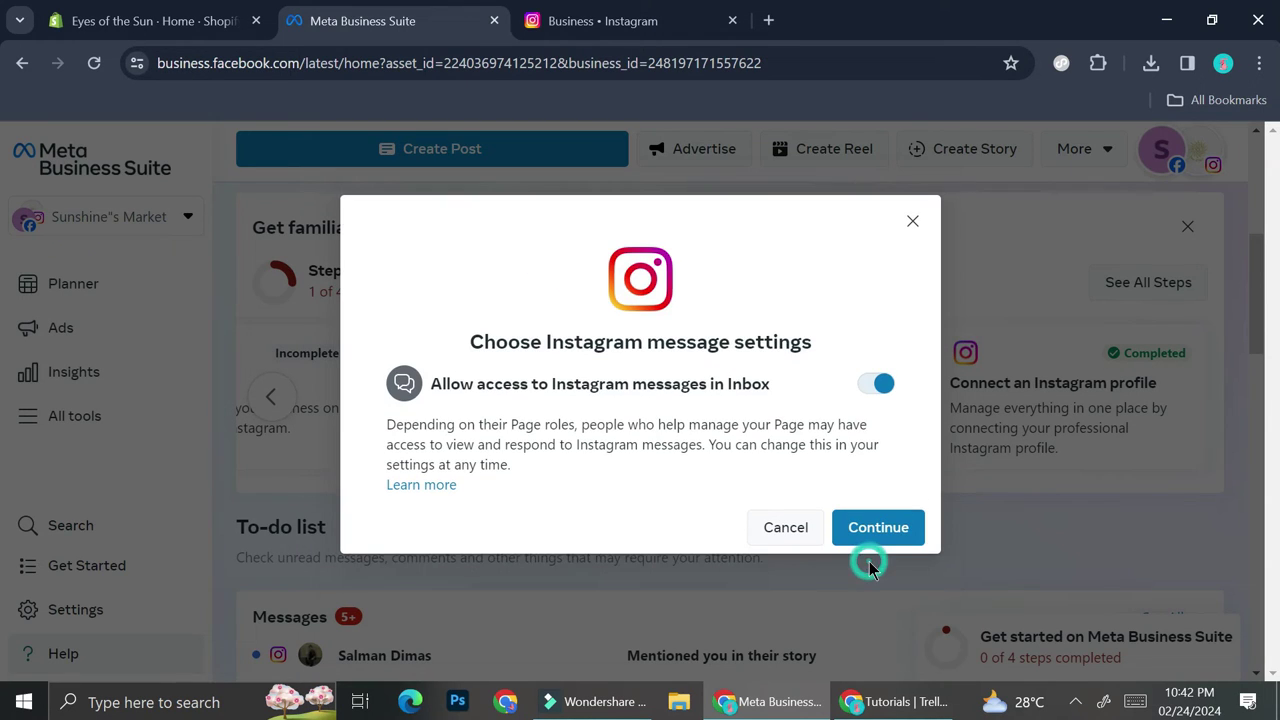
{"action": "left_click", "coordinate": [880, 533]}
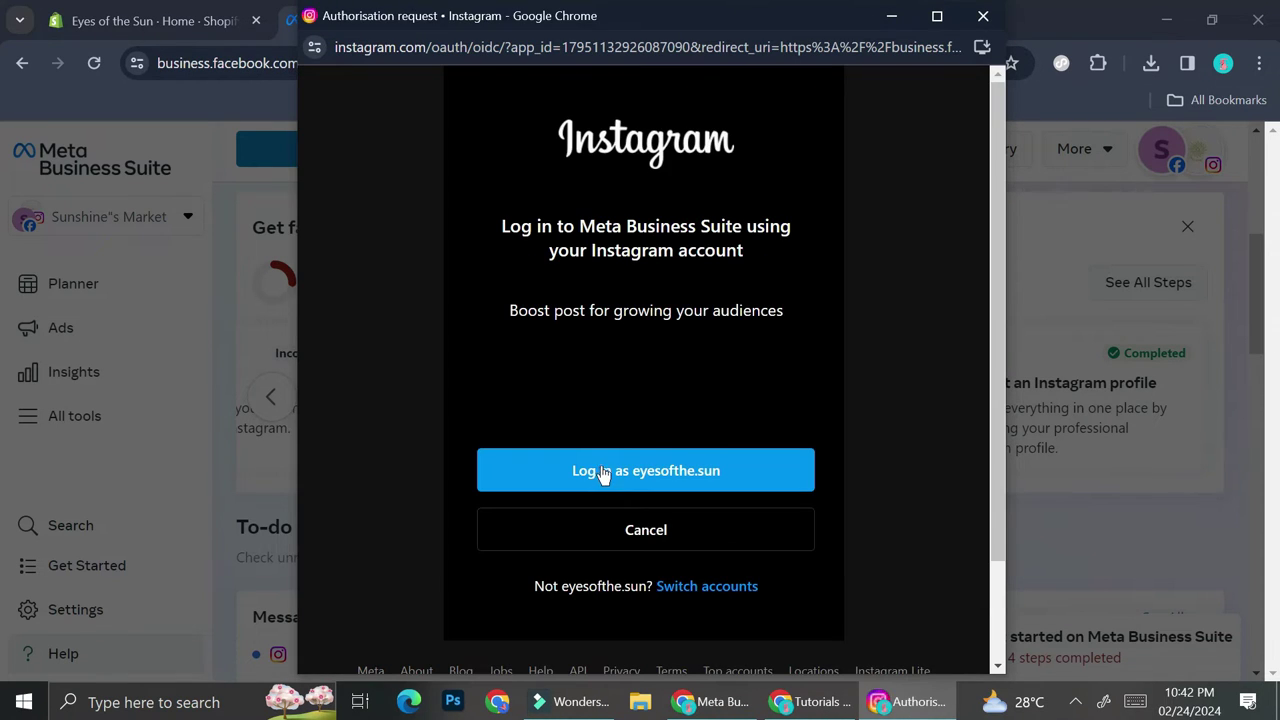
{"action": "left_click", "coordinate": [609, 470]}
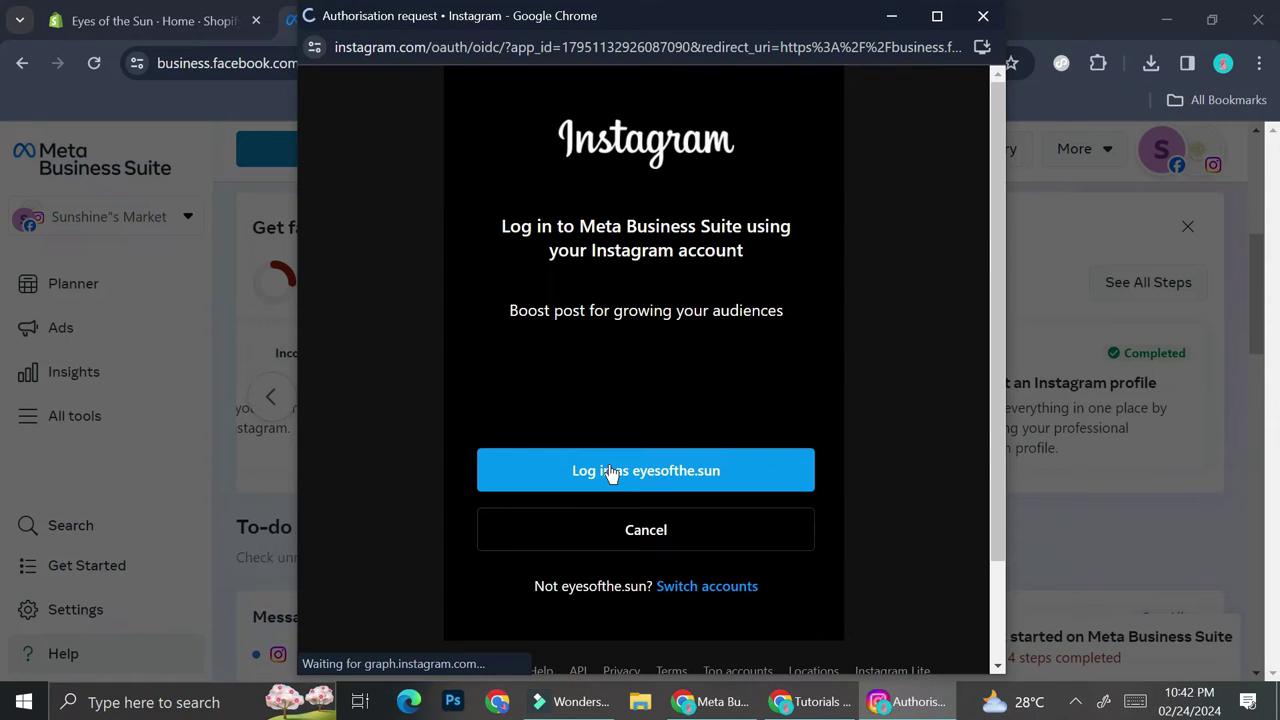
{"action": "key", "text": "Return"}
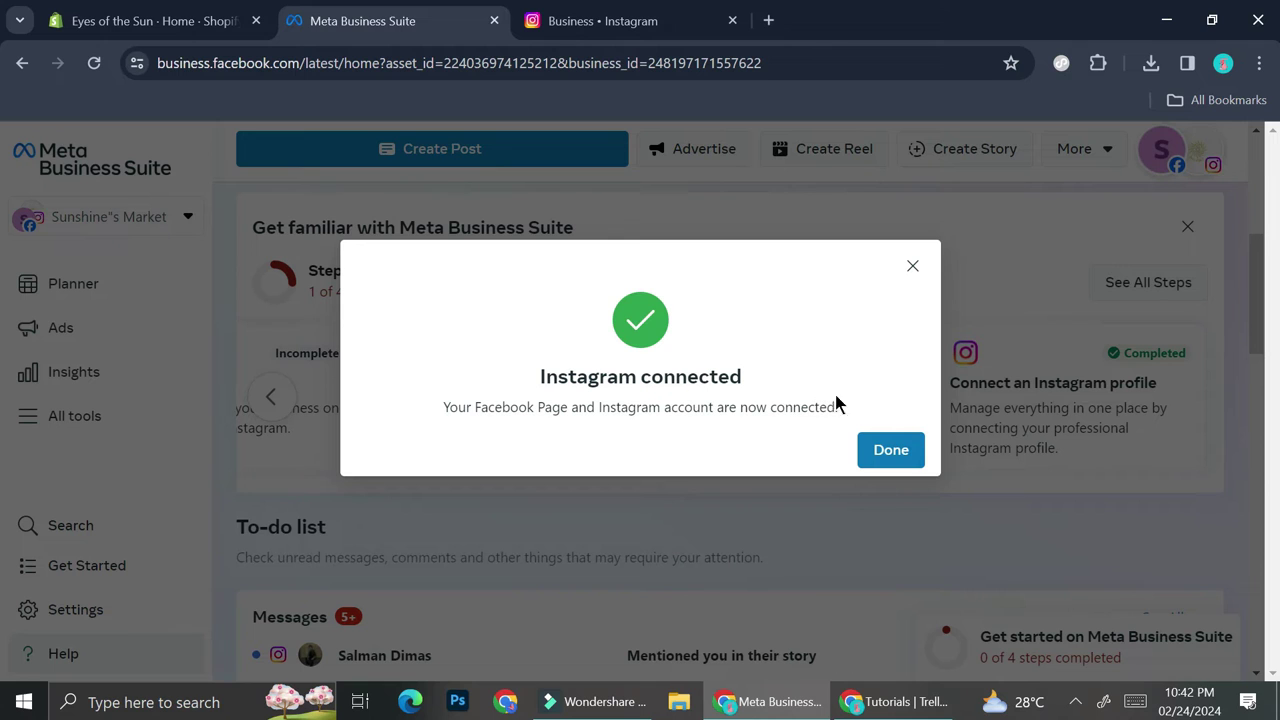
{"action": "left_click", "coordinate": [904, 450]}
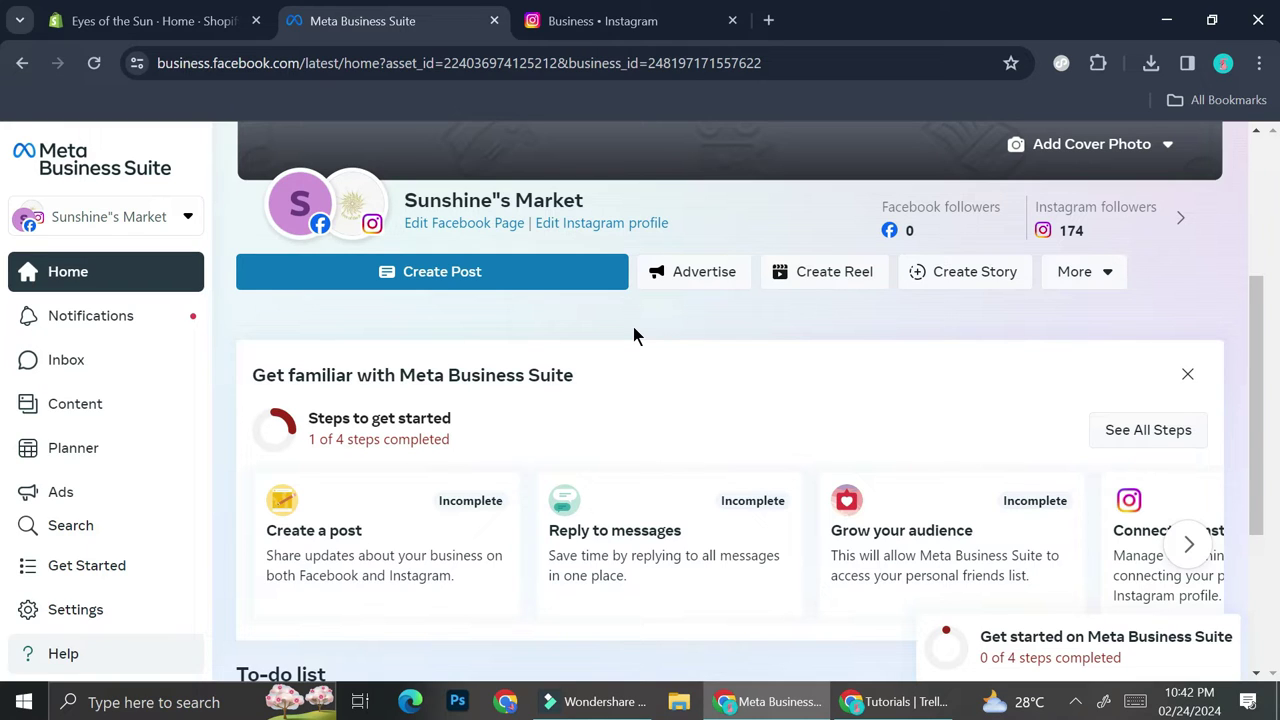
{"action": "mouse_move", "coordinate": [313, 193]}
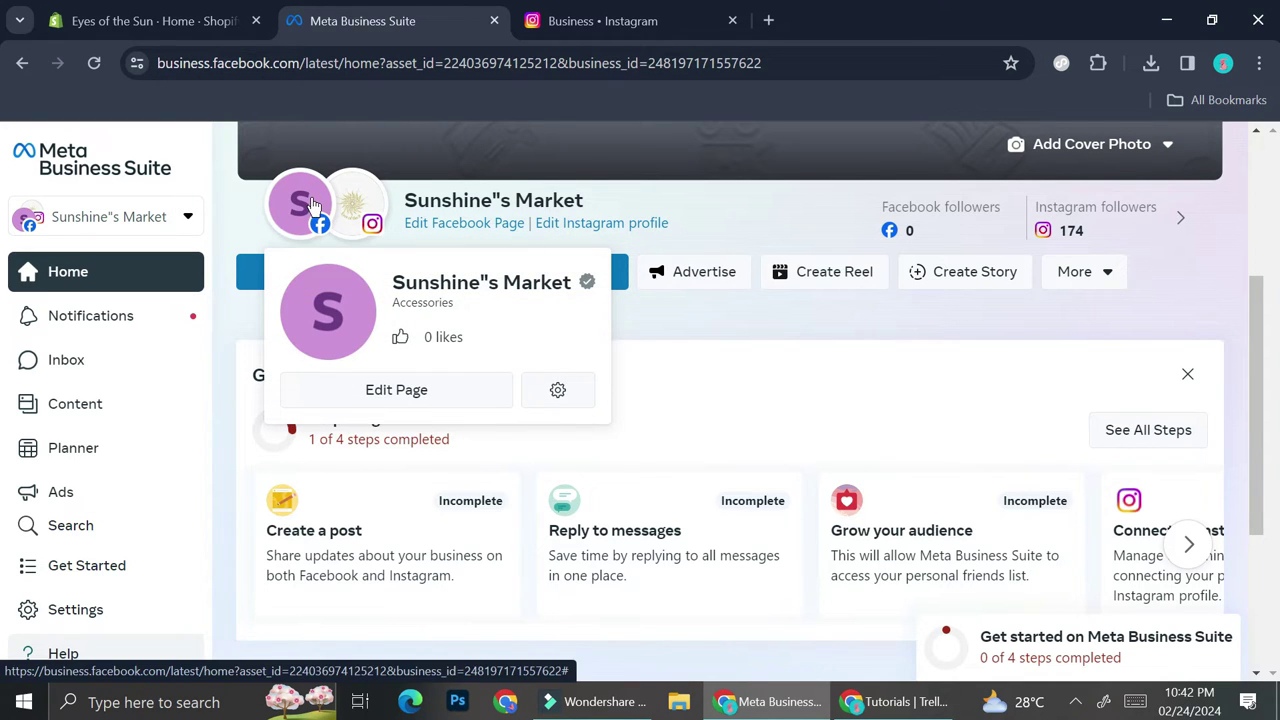
{"action": "mouse_move", "coordinate": [358, 210]}
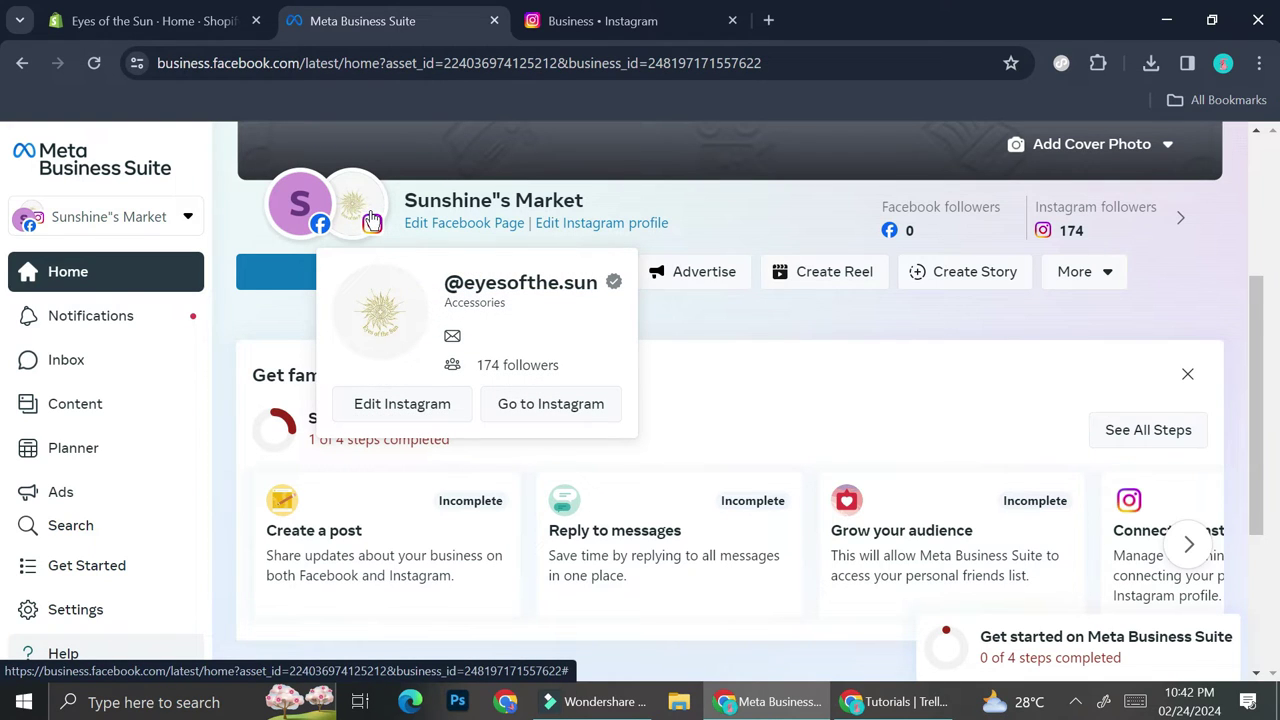
{"action": "left_click", "coordinate": [417, 401]}
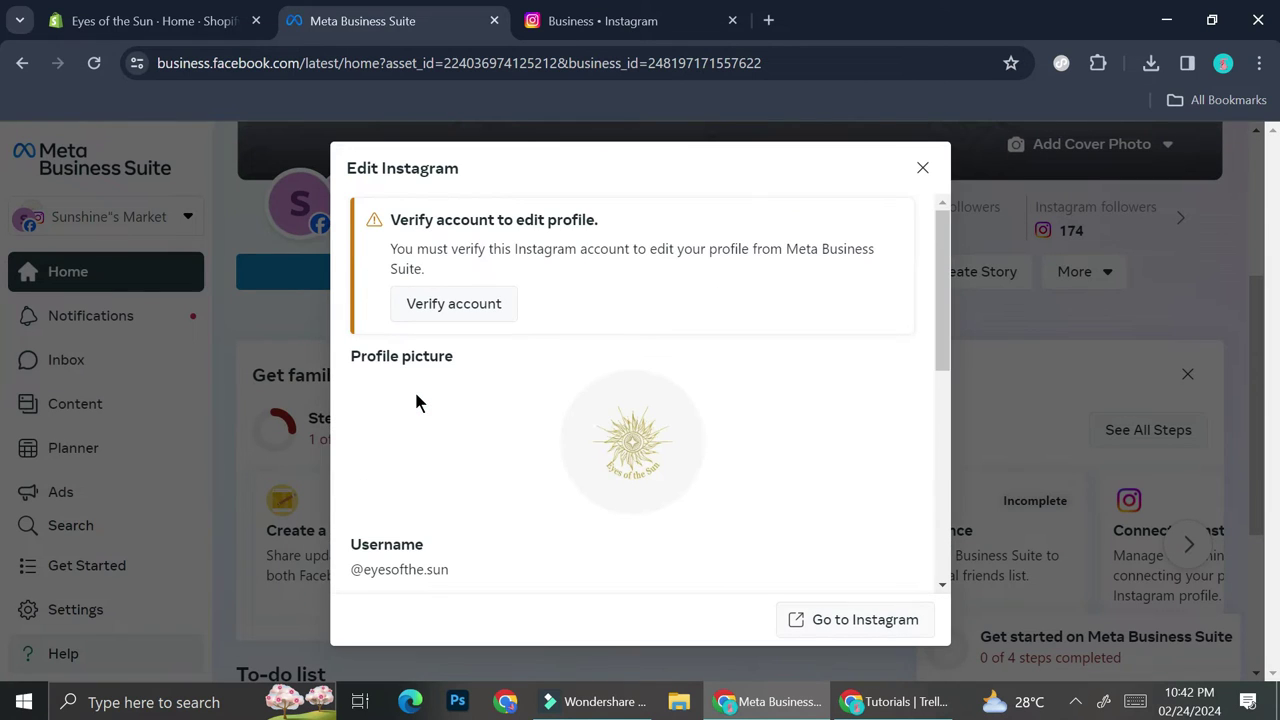
{"action": "scroll", "coordinate": [548, 428], "scroll_direction": "down", "scroll_amount": 5}
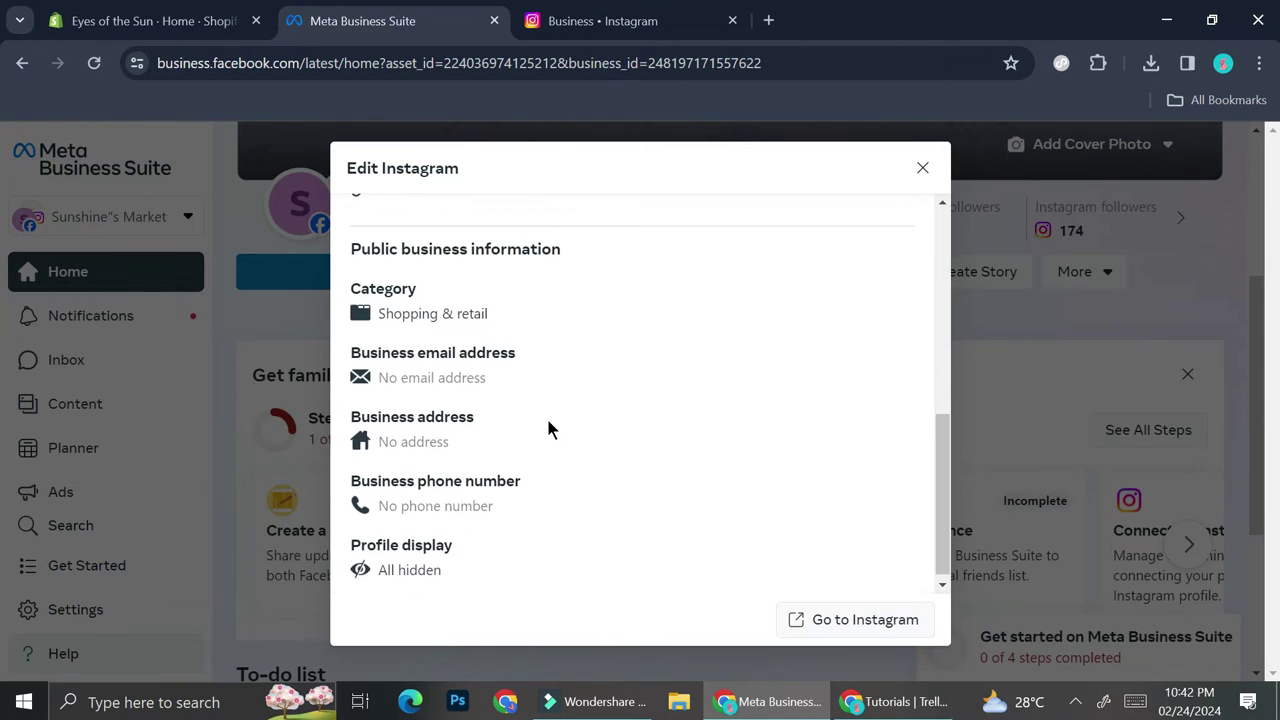
{"action": "scroll", "coordinate": [548, 428], "scroll_direction": "up", "scroll_amount": 5}
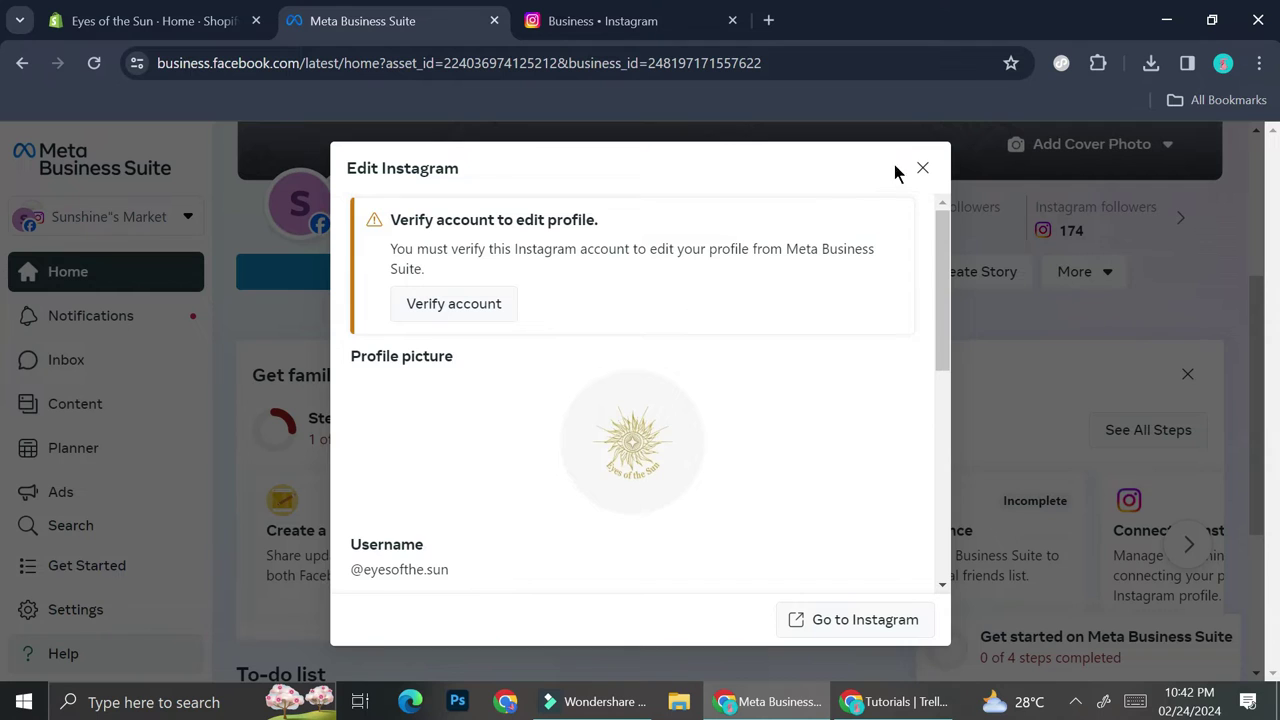
{"action": "left_click", "coordinate": [920, 169]}
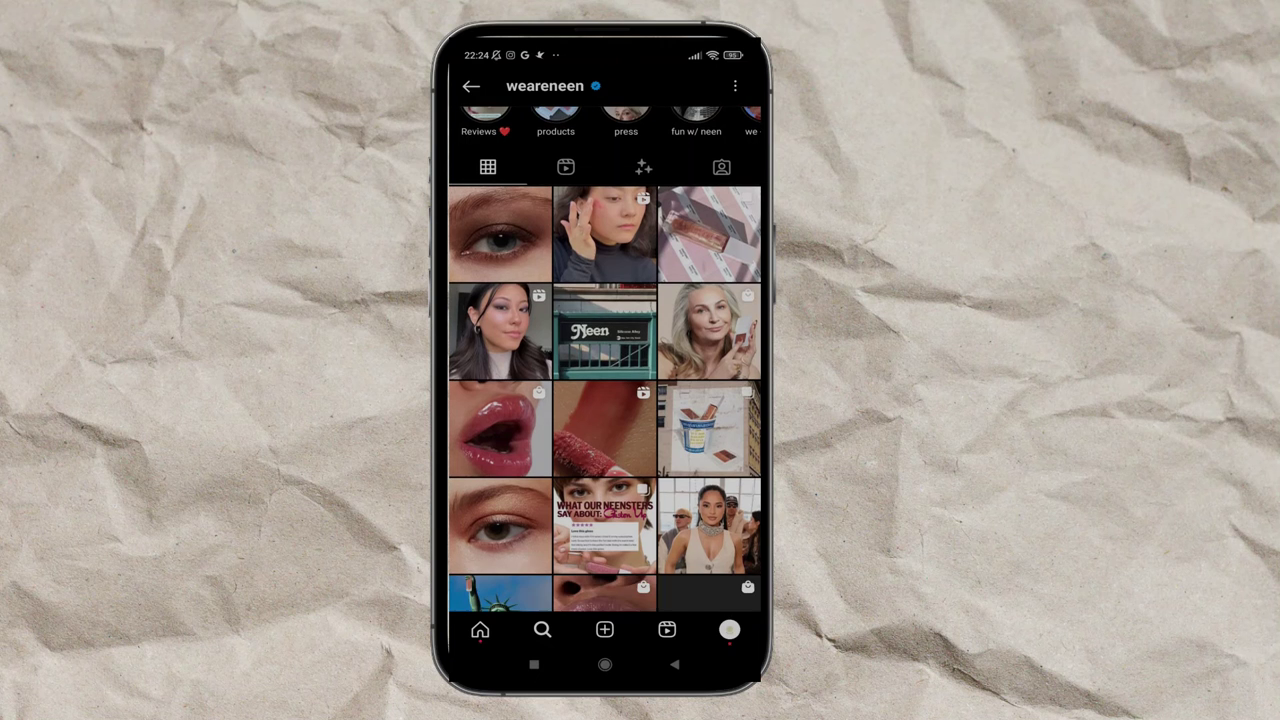
{"action": "left_click", "coordinate": [500, 428]}
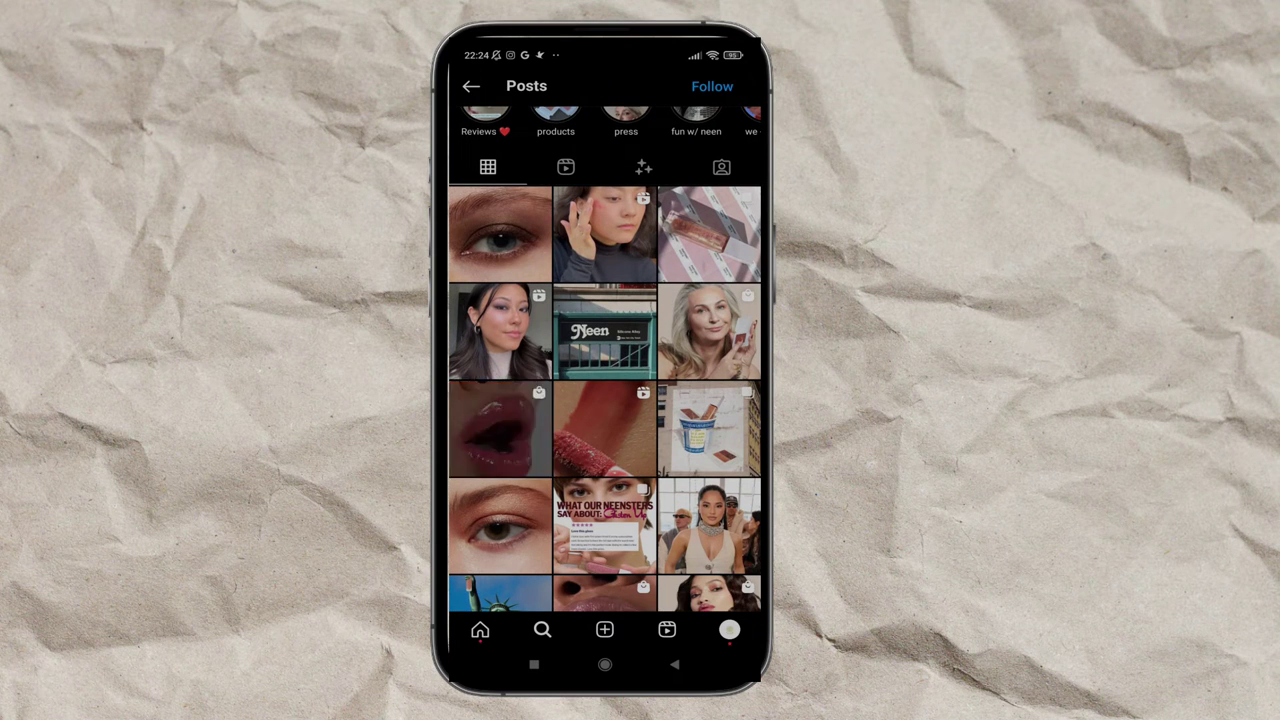
{"action": "left_click", "coordinate": [470, 486]}
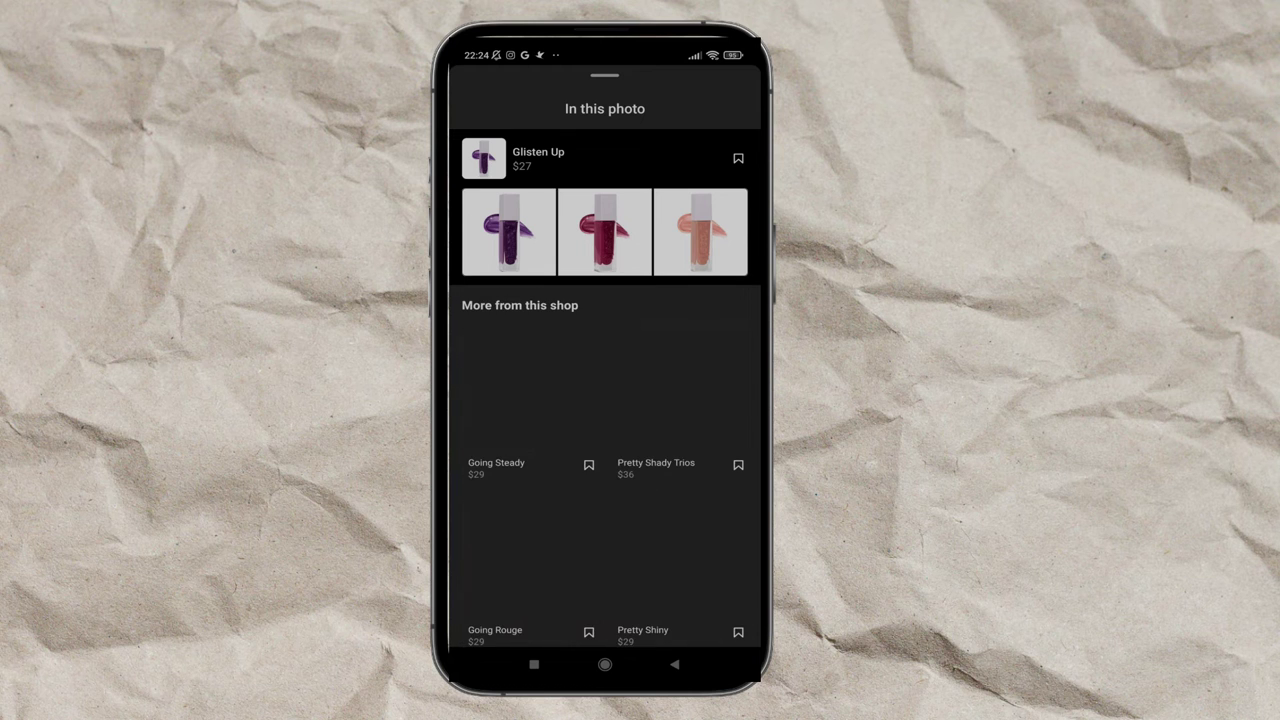
{"action": "left_click_drag", "start_coordinate": [604, 75], "coordinate": [604, 400]}
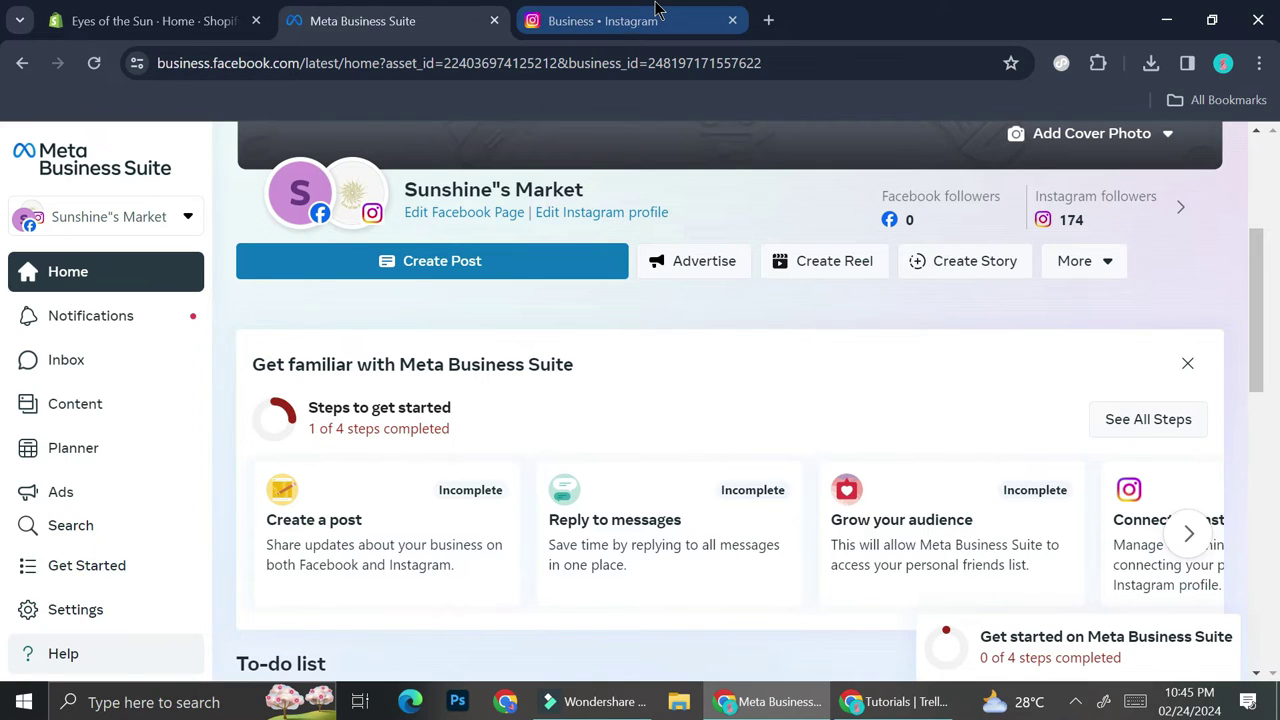
- Return to the Shopify admin home for Eyes of the Sun
{"action": "left_click", "coordinate": [224, 12]}
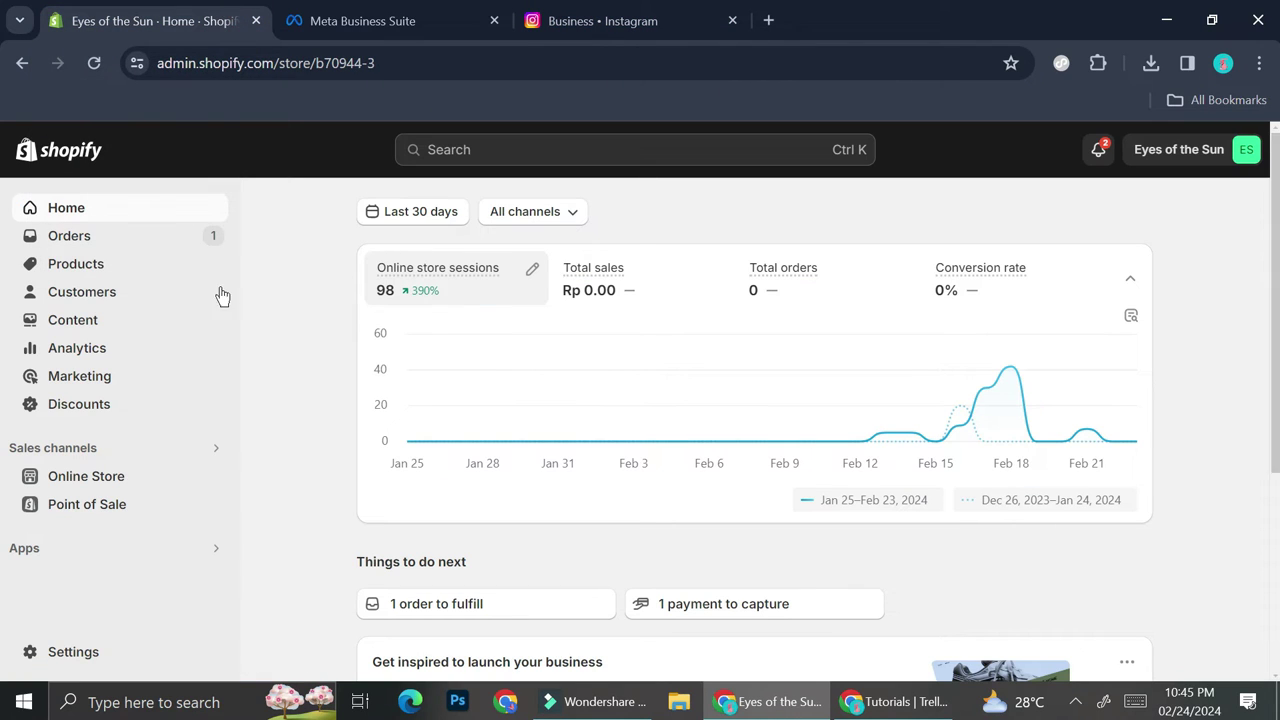
- Search the Shopify App Store for 'facebook' from the admin search bar
{"action": "left_click", "coordinate": [490, 160]}
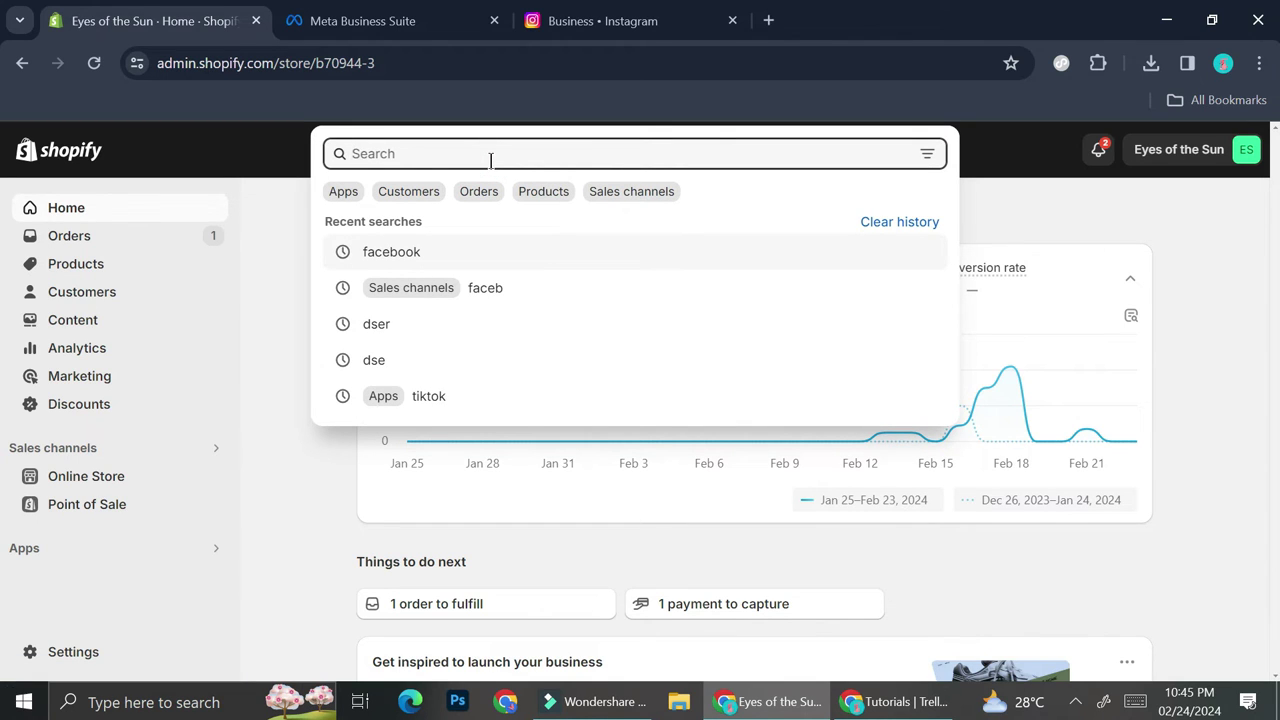
{"action": "type", "text": "faceb"}
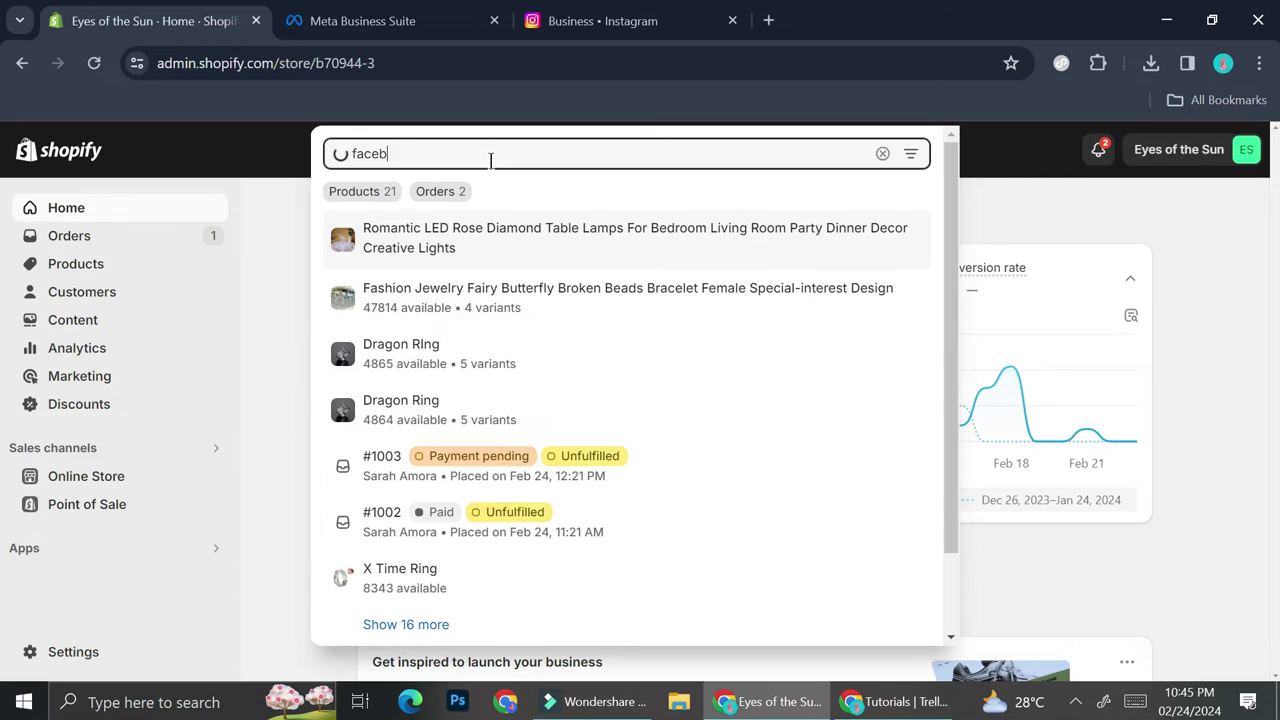
{"action": "type", "text": "ook"}
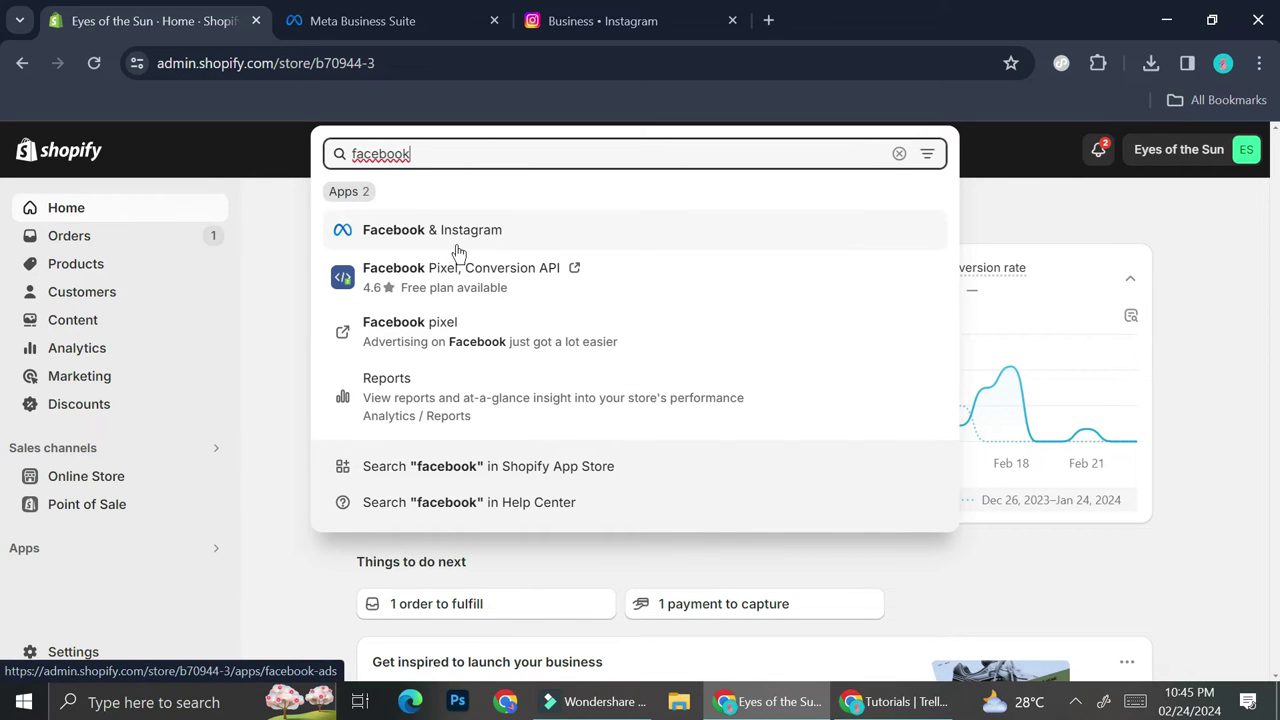
{"action": "left_click", "coordinate": [503, 480]}
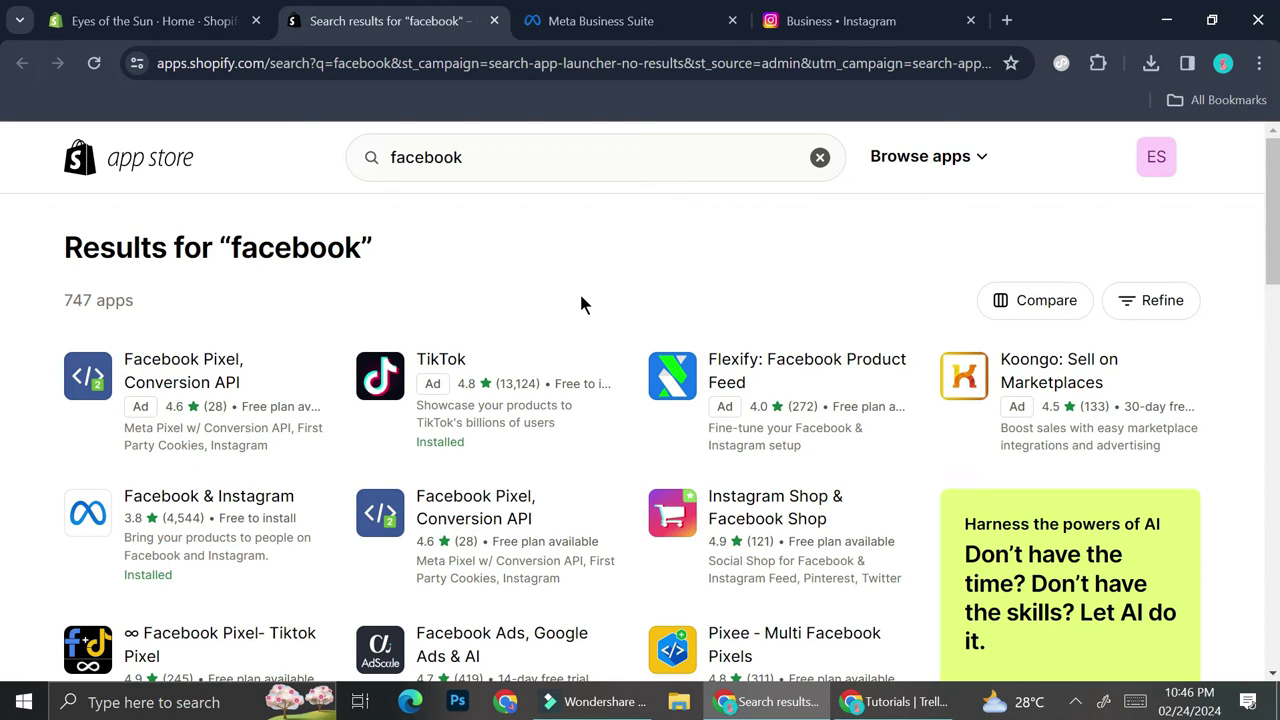
- Open Meta's Facebook & Instagram app listing from the 'facebook' results
{"action": "scroll", "coordinate": [581, 304], "scroll_direction": "down", "scroll_amount": 1}
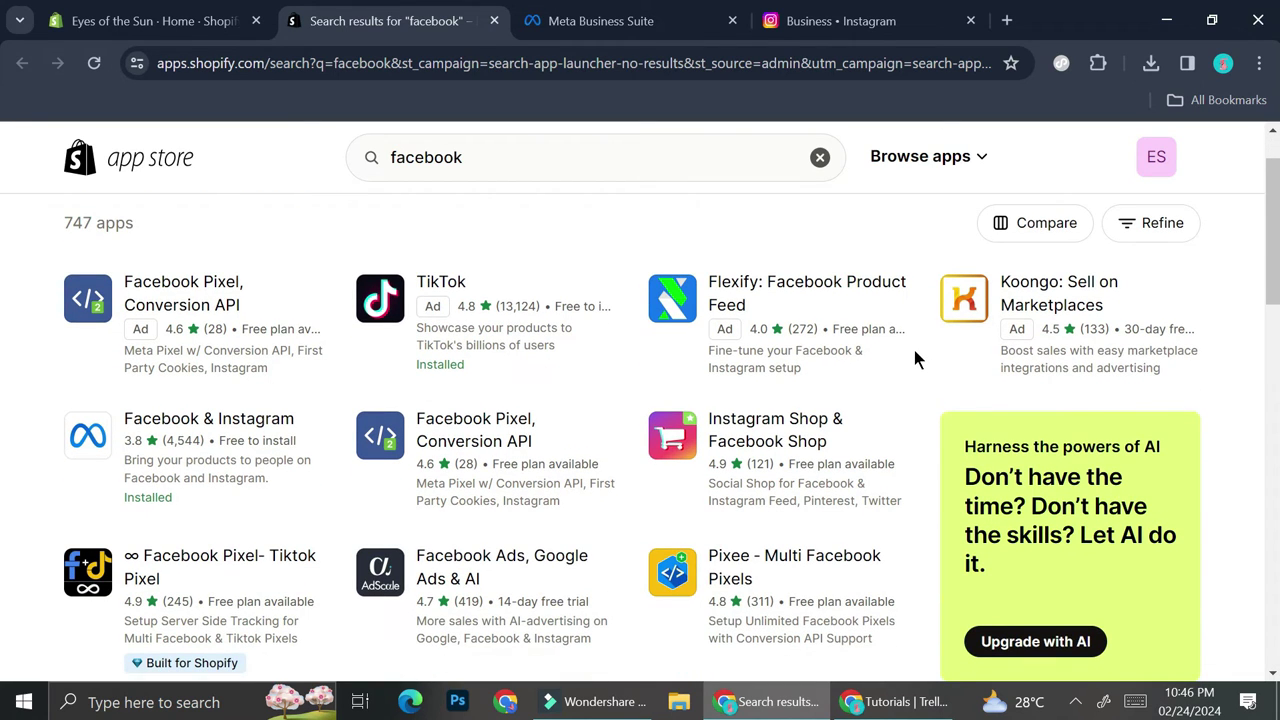
{"action": "left_click", "coordinate": [254, 420]}
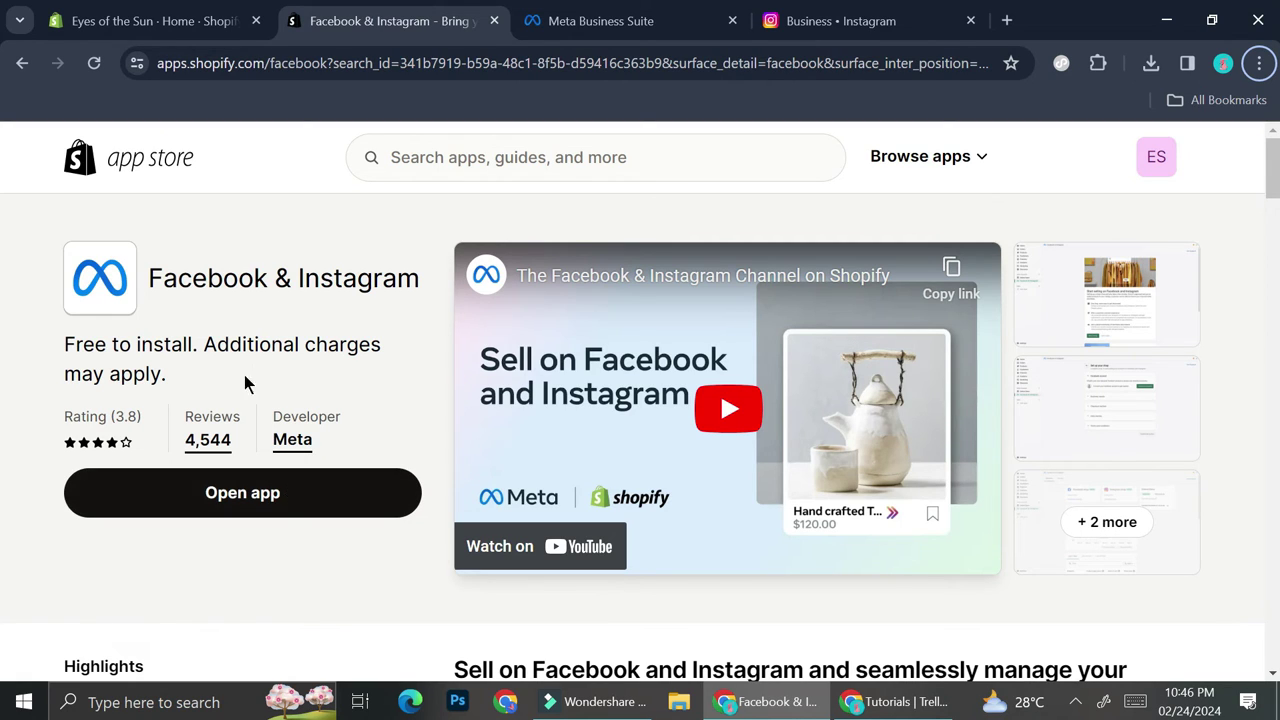
- Launch the Facebook & Instagram app and scroll through its Shop and ads versus Ads only comparison
{"action": "left_click", "coordinate": [243, 503]}
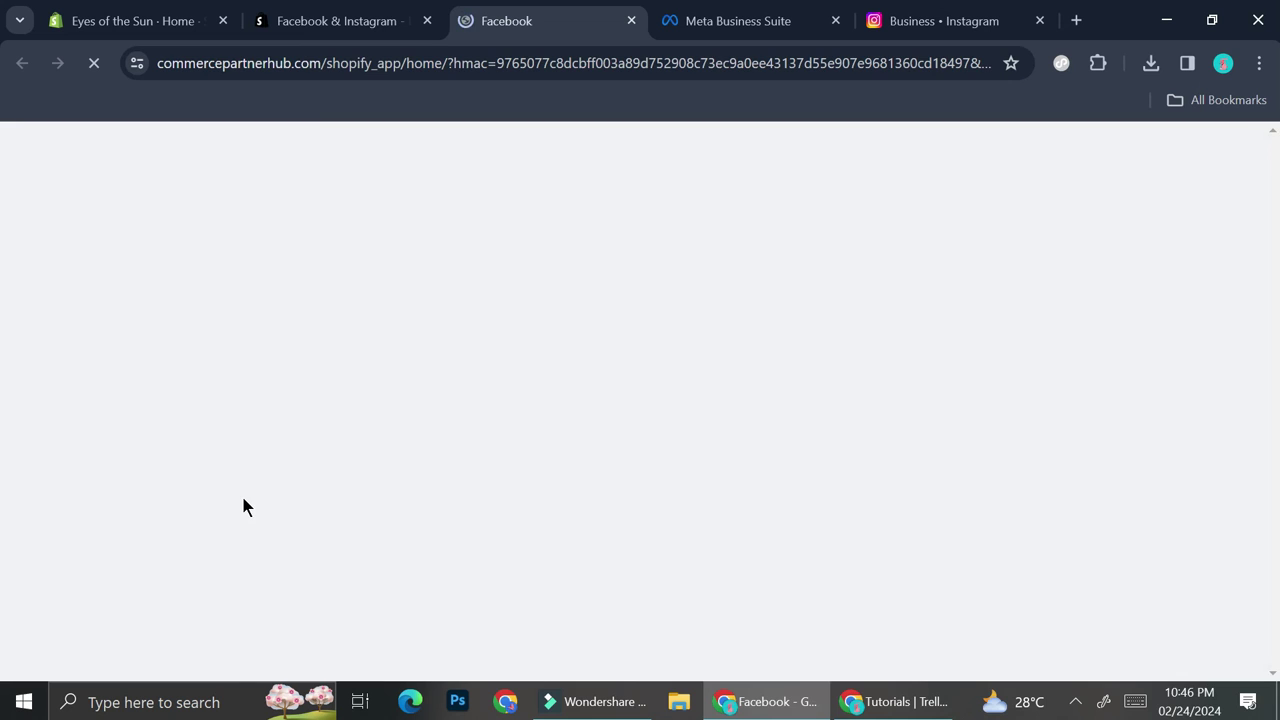
{"action": "scroll", "coordinate": [549, 426], "scroll_direction": "down", "scroll_amount": 3}
{"action": "scroll", "coordinate": [549, 426], "scroll_direction": "down", "scroll_amount": 4}
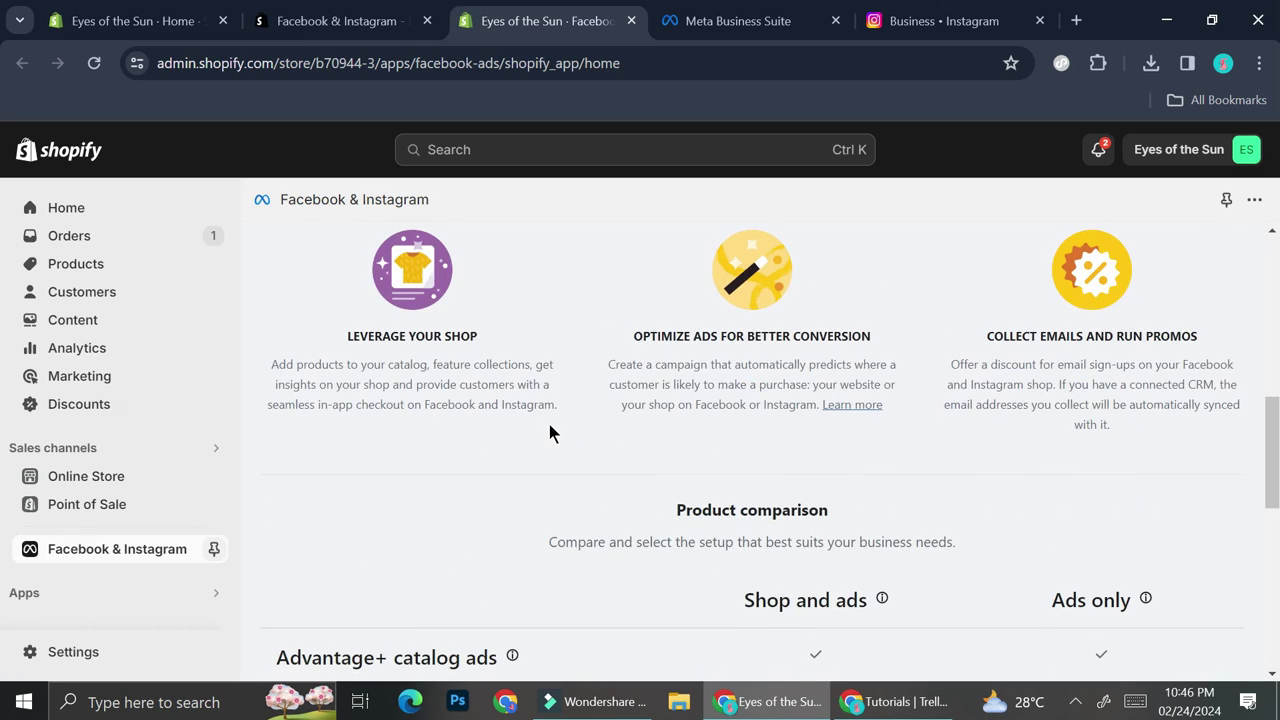
{"action": "scroll", "coordinate": [549, 424], "scroll_direction": "down", "scroll_amount": 2}
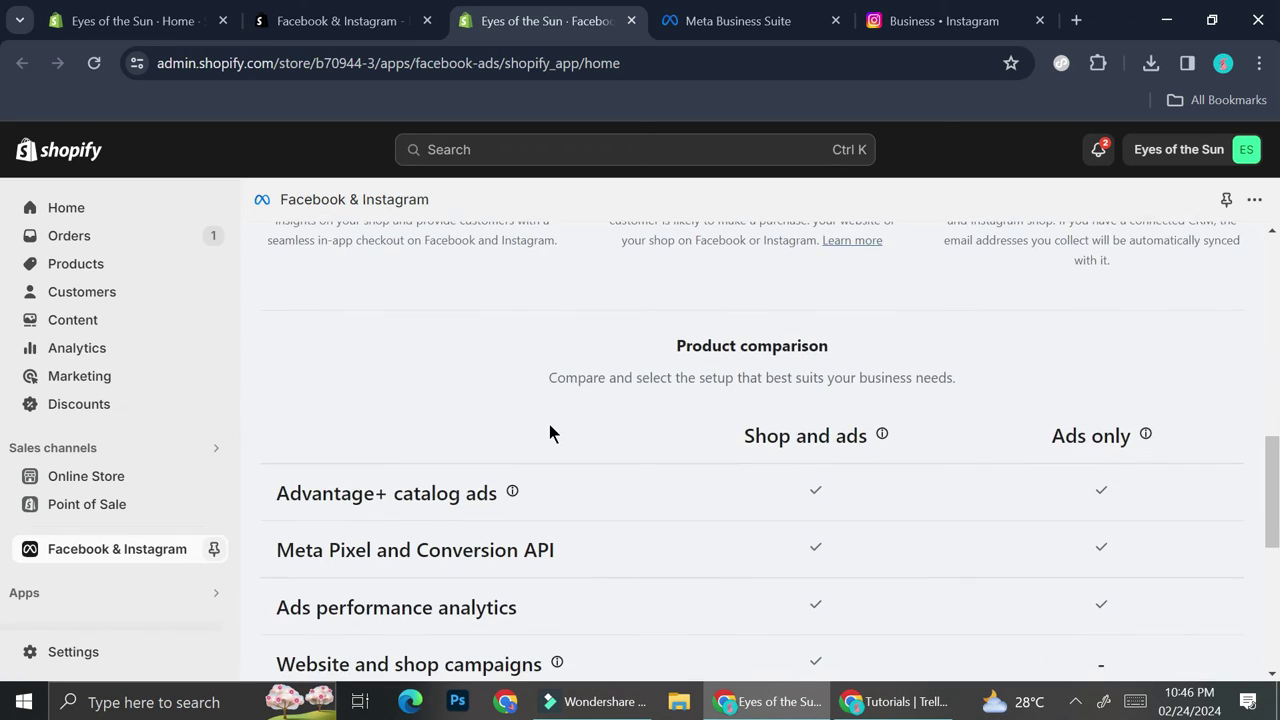
{"action": "scroll", "coordinate": [549, 430], "scroll_direction": "down", "scroll_amount": 1}
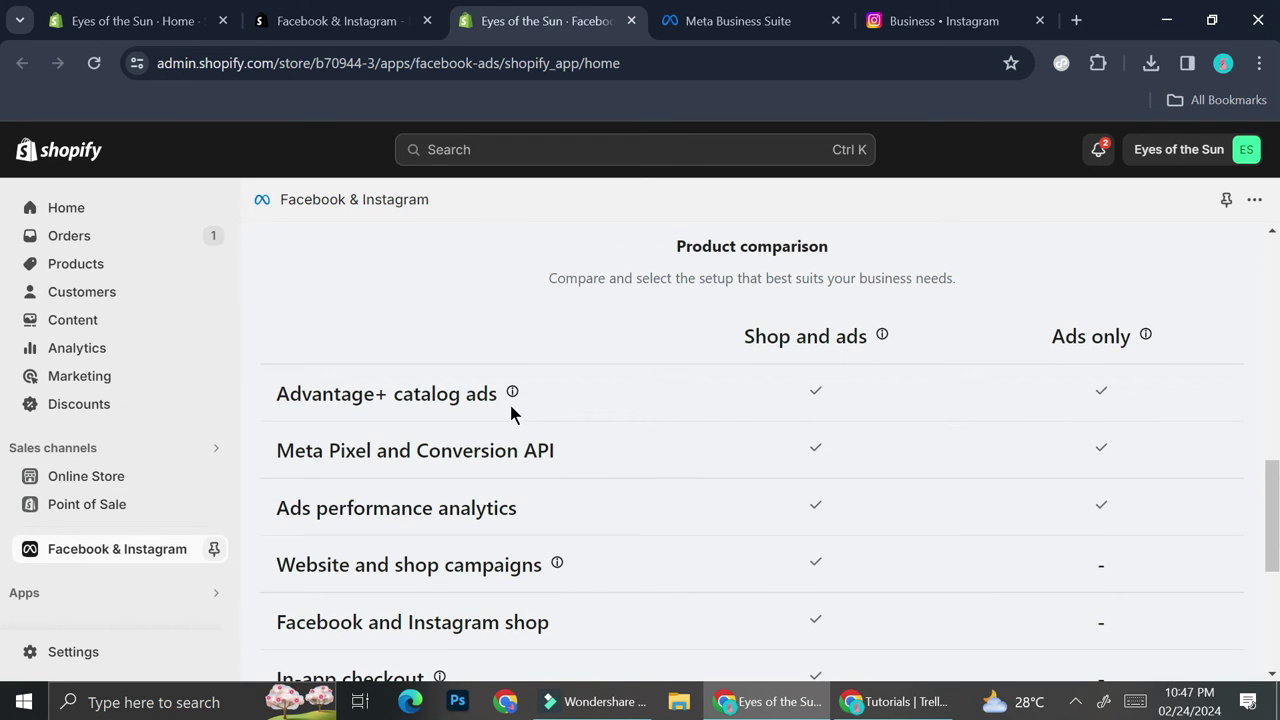
{"action": "scroll", "coordinate": [509, 401], "scroll_direction": "down", "scroll_amount": 1}
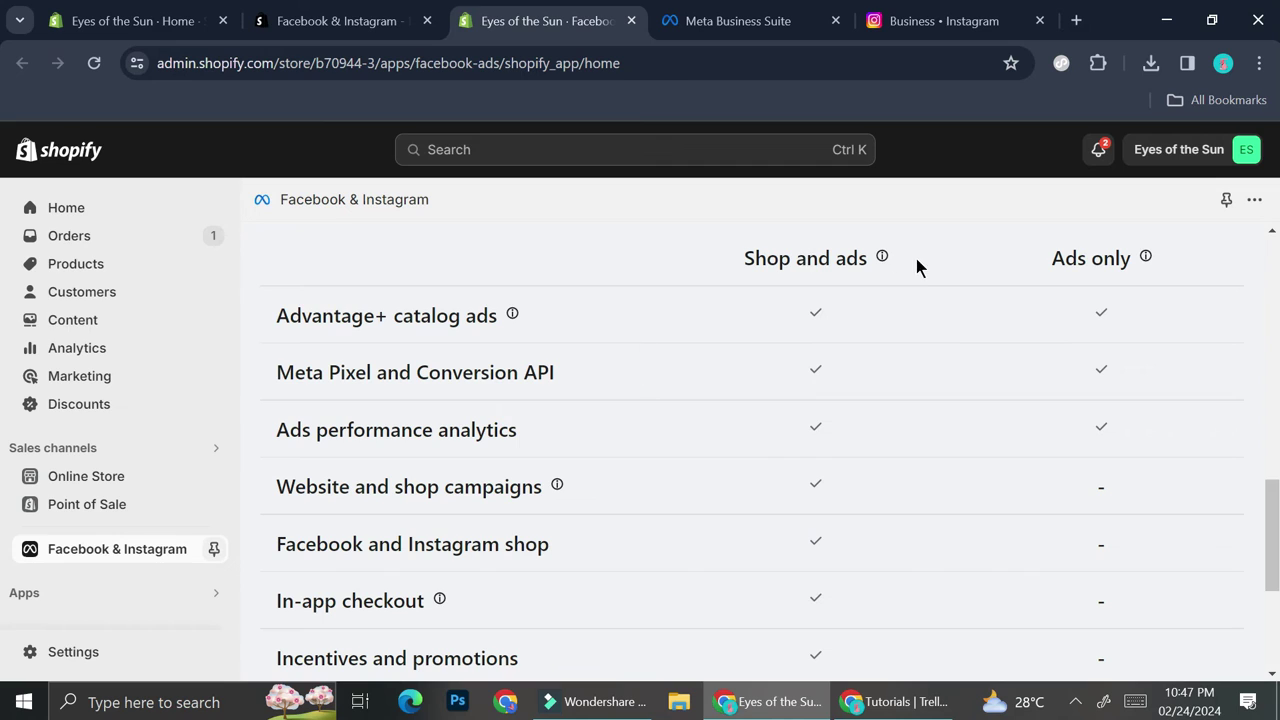
{"action": "scroll", "coordinate": [415, 487], "scroll_direction": "down", "scroll_amount": 1}
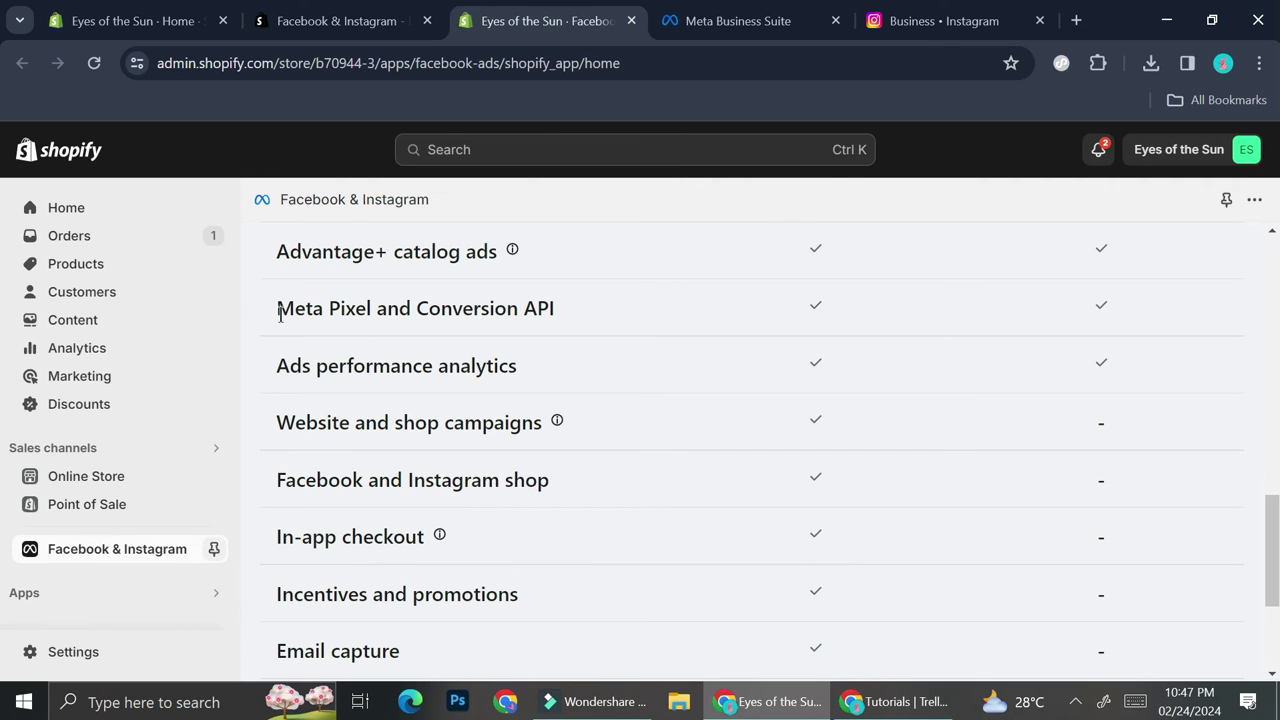
{"action": "scroll", "coordinate": [480, 460], "scroll_direction": "up", "scroll_amount": 15}
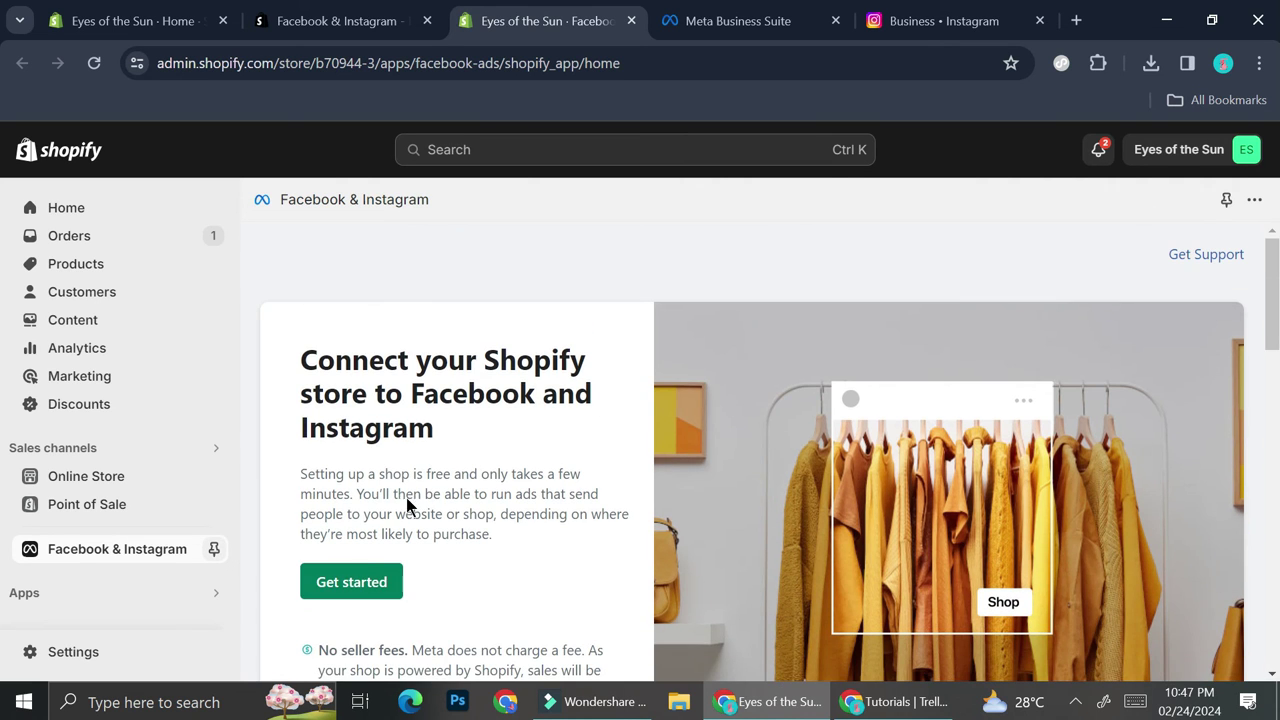
- Start the Facebook & Instagram shop setup and connect the Facebook account
{"action": "left_click", "coordinate": [371, 589]}
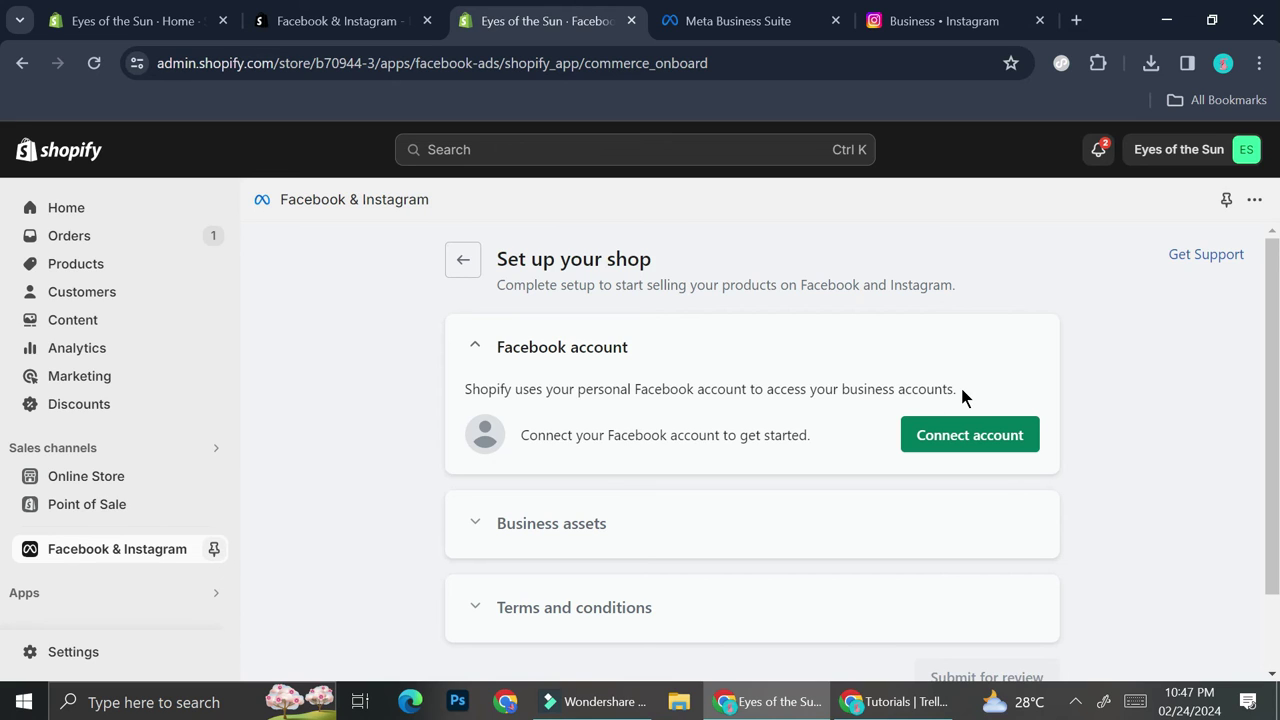
{"action": "left_click", "coordinate": [920, 433]}
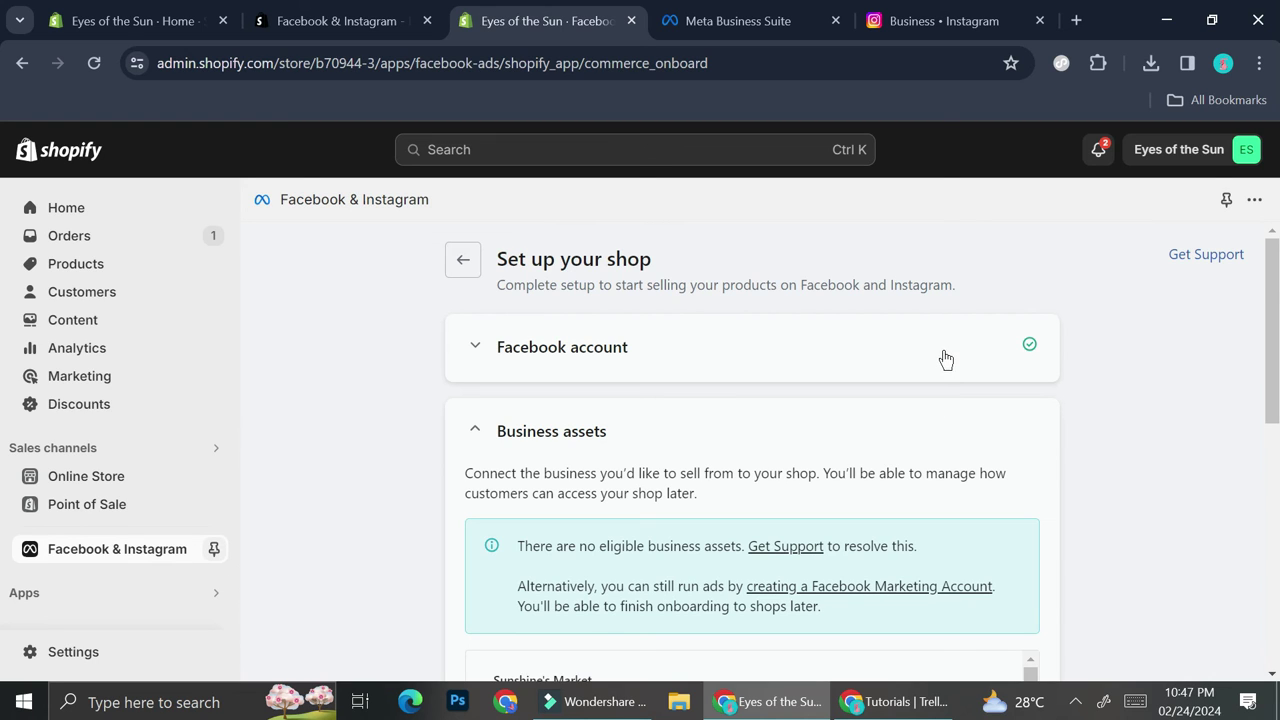
{"action": "scroll", "coordinate": [939, 358], "scroll_direction": "down", "scroll_amount": 2}
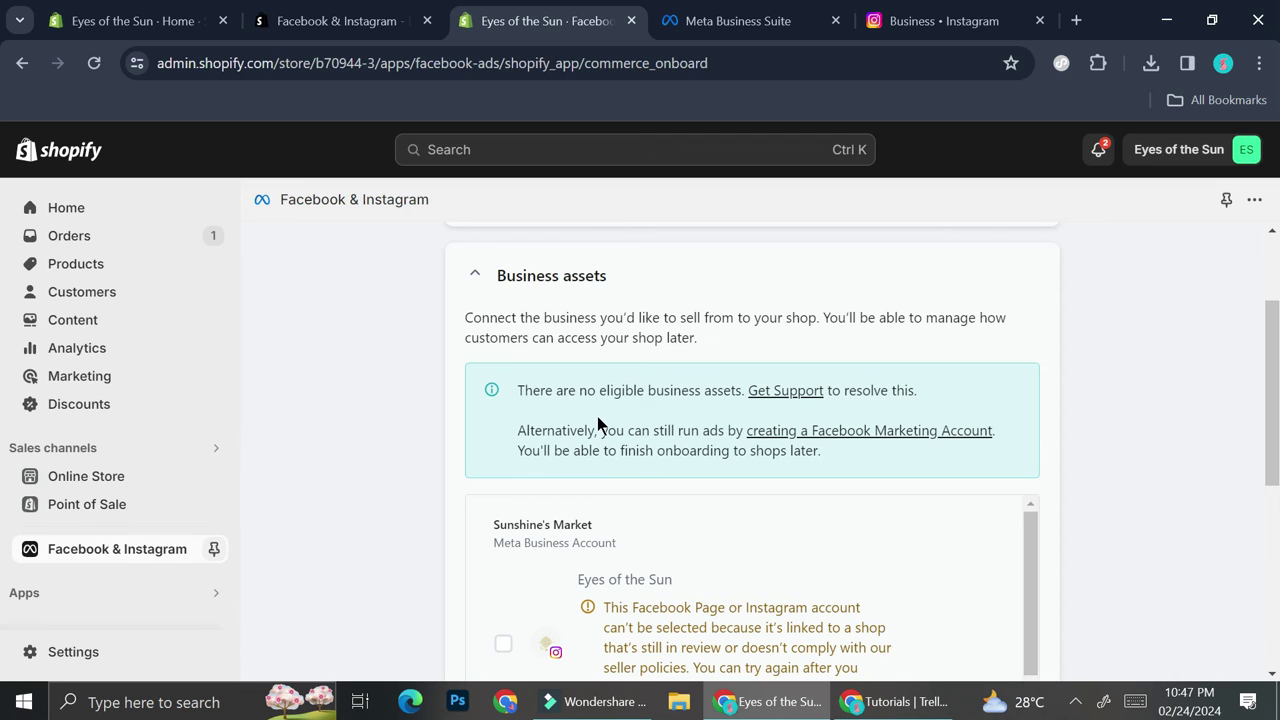
{"action": "scroll", "coordinate": [658, 538], "scroll_direction": "down", "scroll_amount": 2}
{"action": "scroll", "coordinate": [660, 548], "scroll_direction": "down", "scroll_amount": 2}
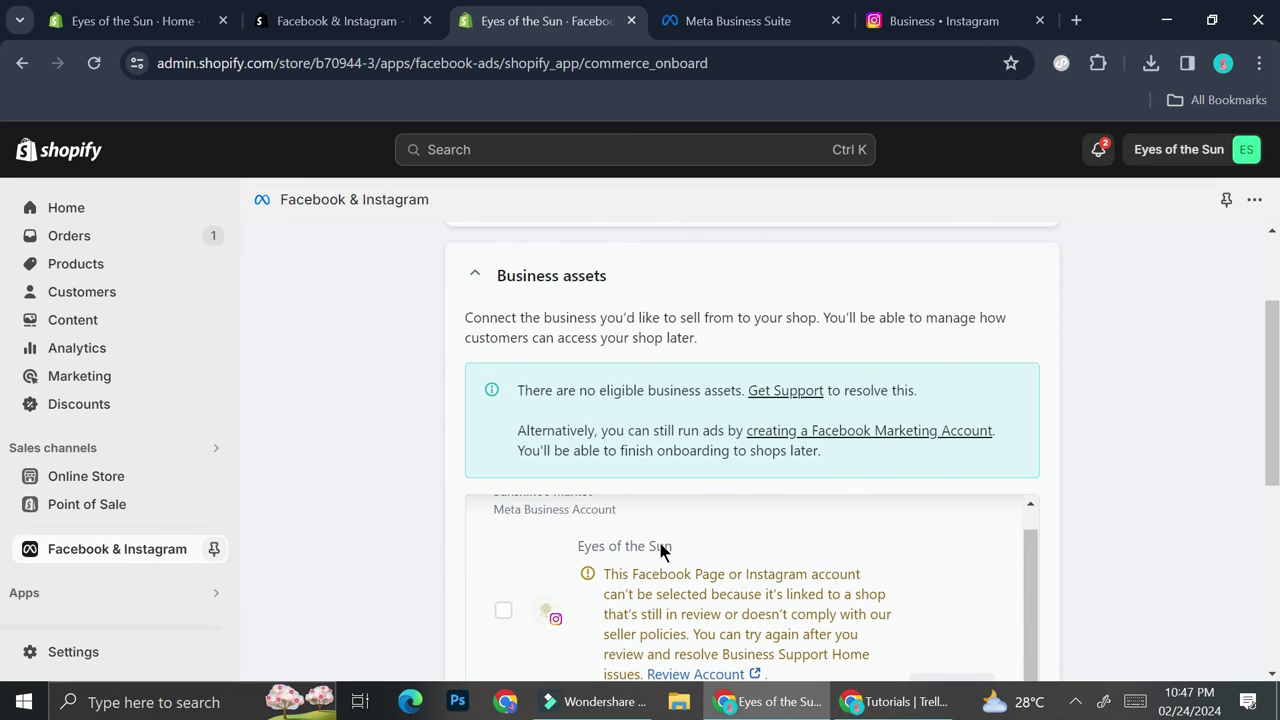
{"action": "scroll", "coordinate": [1076, 590], "scroll_direction": "down", "scroll_amount": 3}
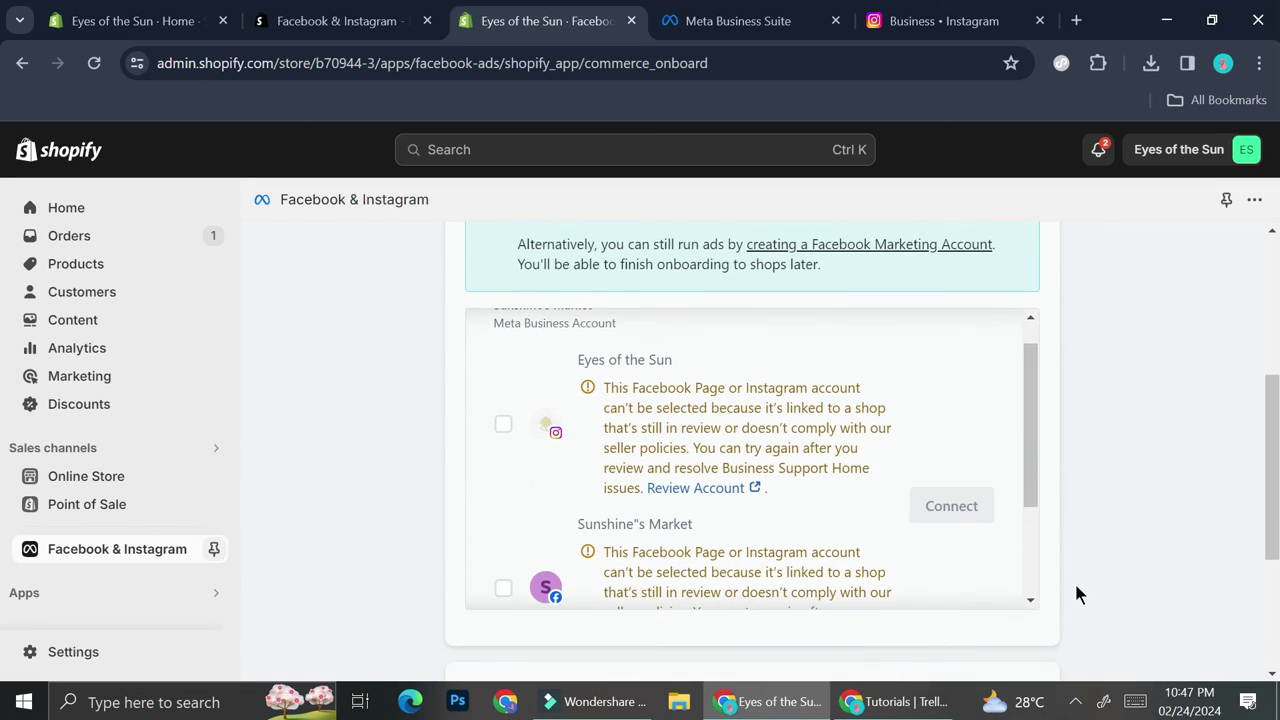
{"action": "scroll", "coordinate": [670, 392], "scroll_direction": "down", "scroll_amount": 1}
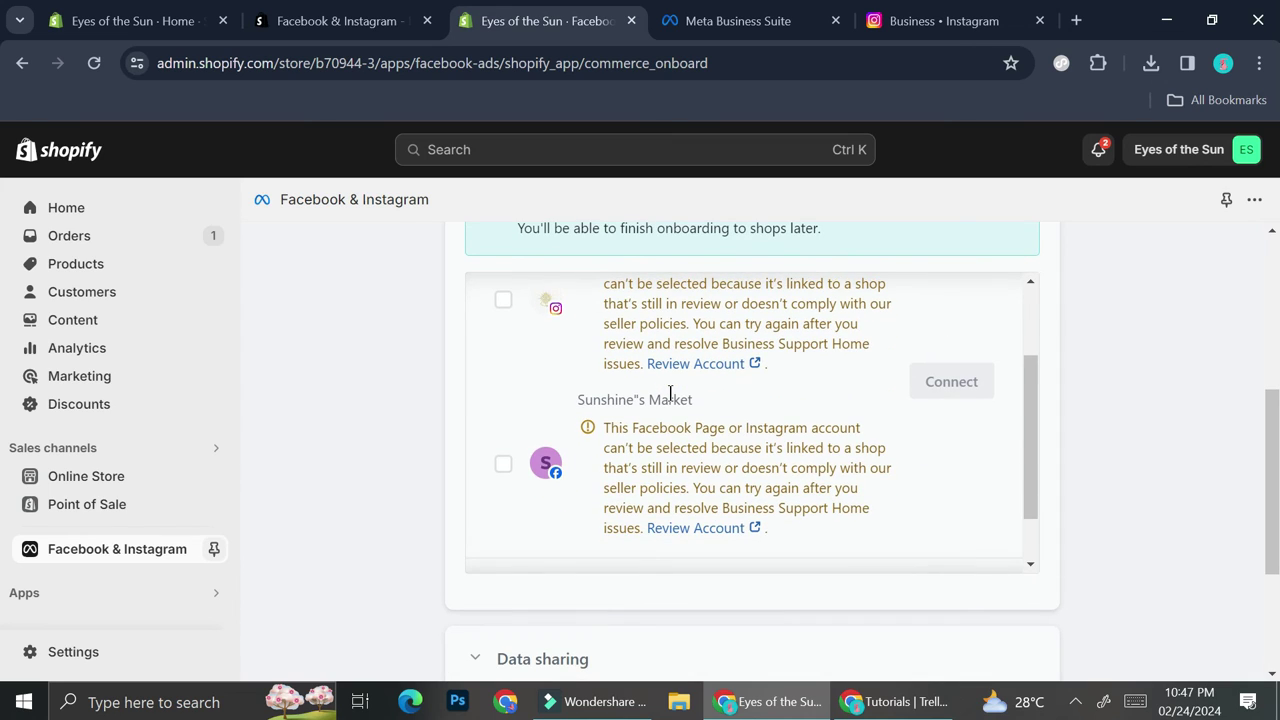
{"action": "scroll", "coordinate": [670, 392], "scroll_direction": "up", "scroll_amount": 1}
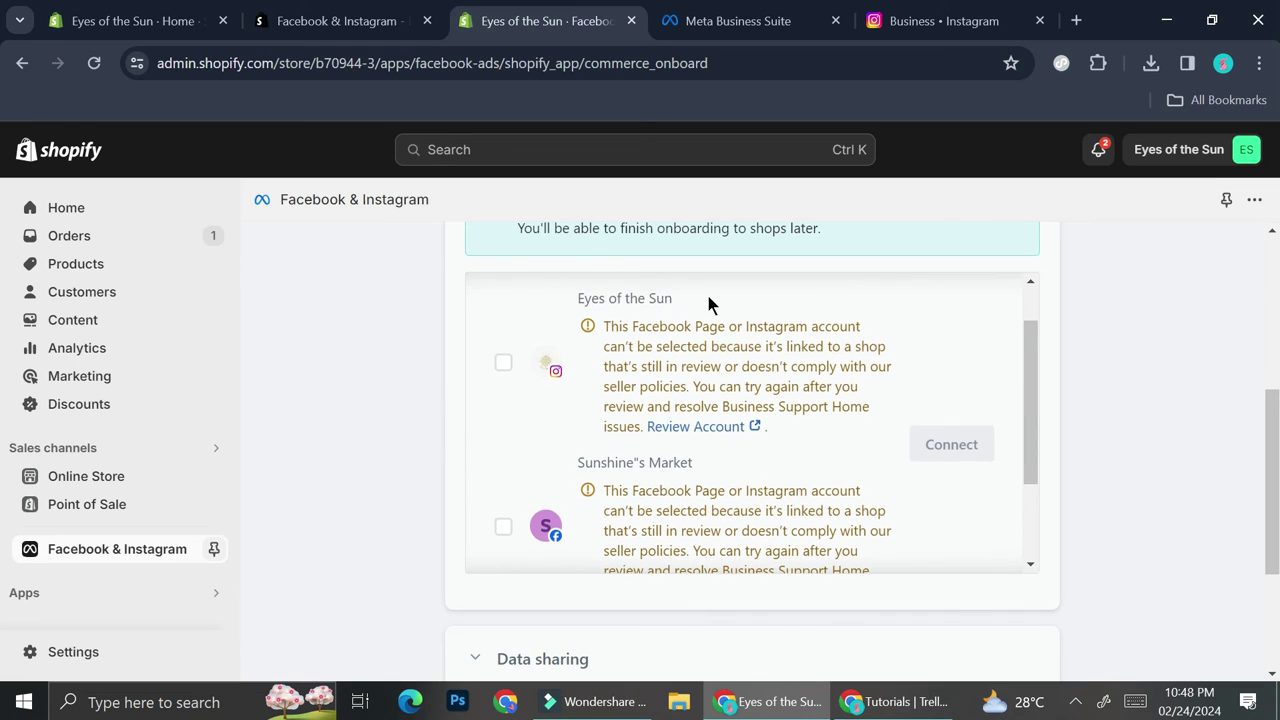
{"action": "scroll", "coordinate": [708, 303], "scroll_direction": "up", "scroll_amount": 1}
{"action": "scroll", "coordinate": [755, 272], "scroll_direction": "up", "scroll_amount": 2}
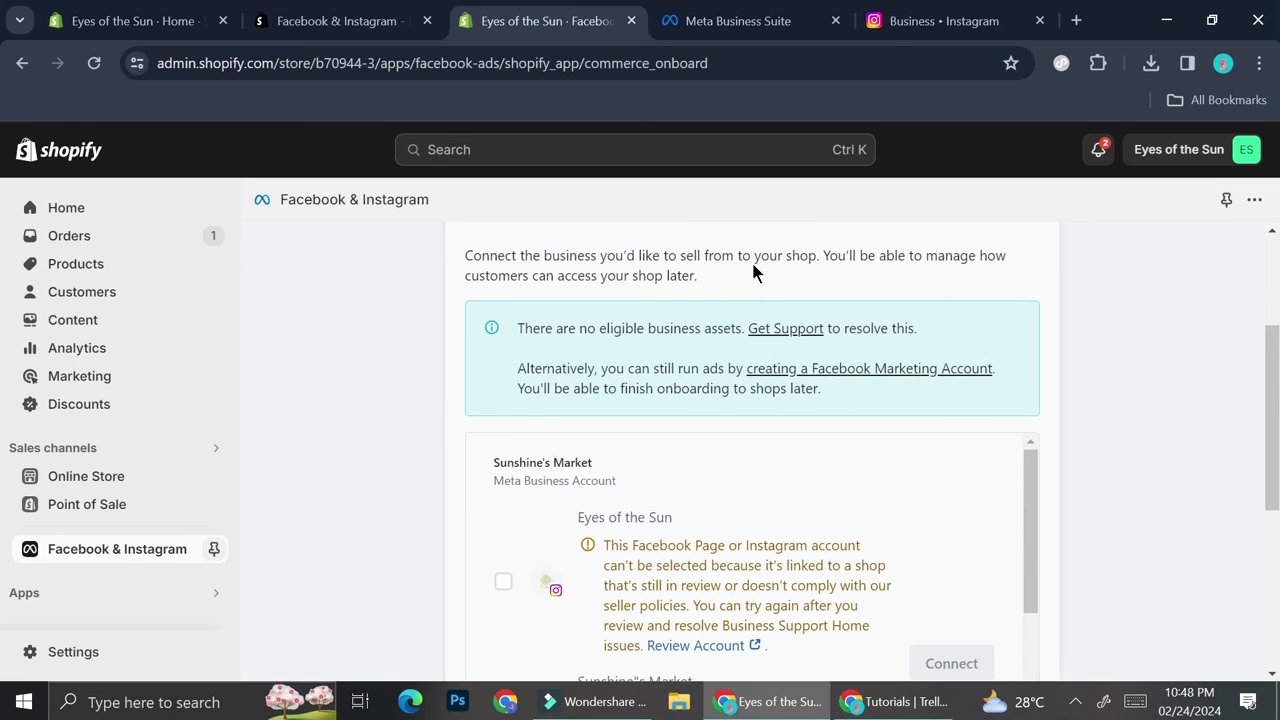
{"action": "scroll", "coordinate": [755, 272], "scroll_direction": "down", "scroll_amount": 1}
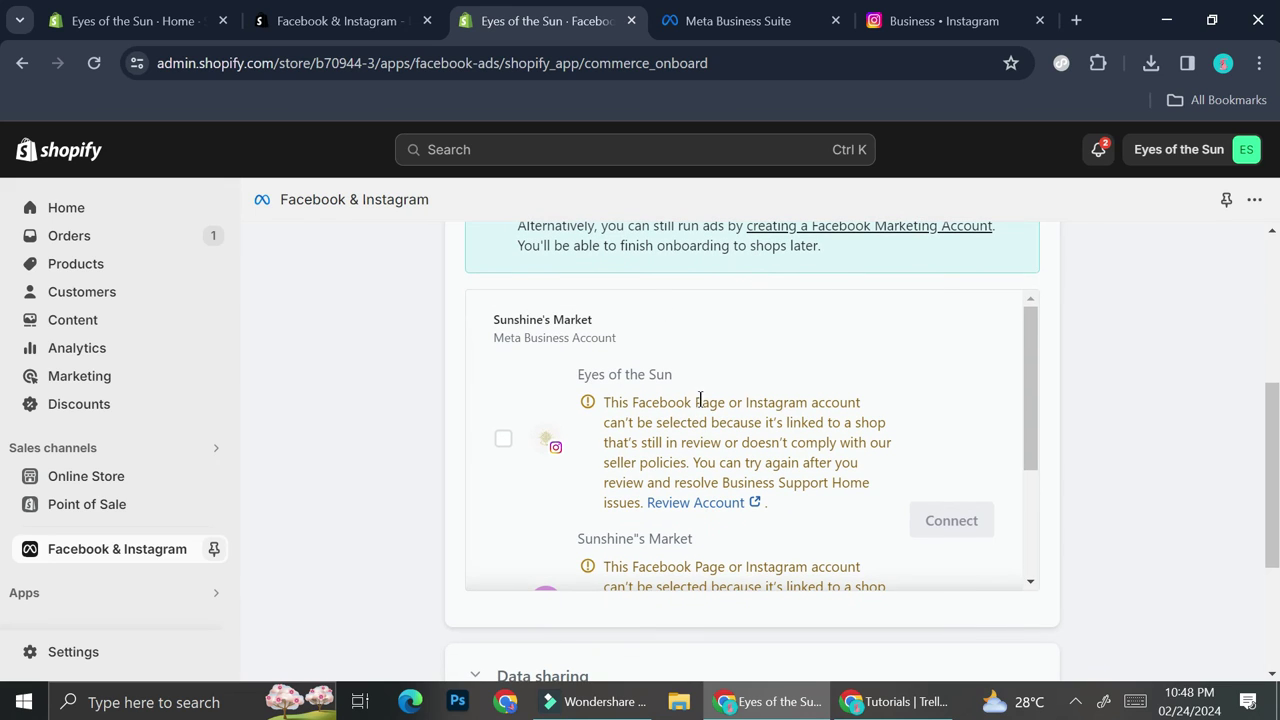
{"action": "scroll", "coordinate": [712, 322], "scroll_direction": "up", "scroll_amount": 1}
{"action": "scroll", "coordinate": [610, 418], "scroll_direction": "down", "scroll_amount": 1}
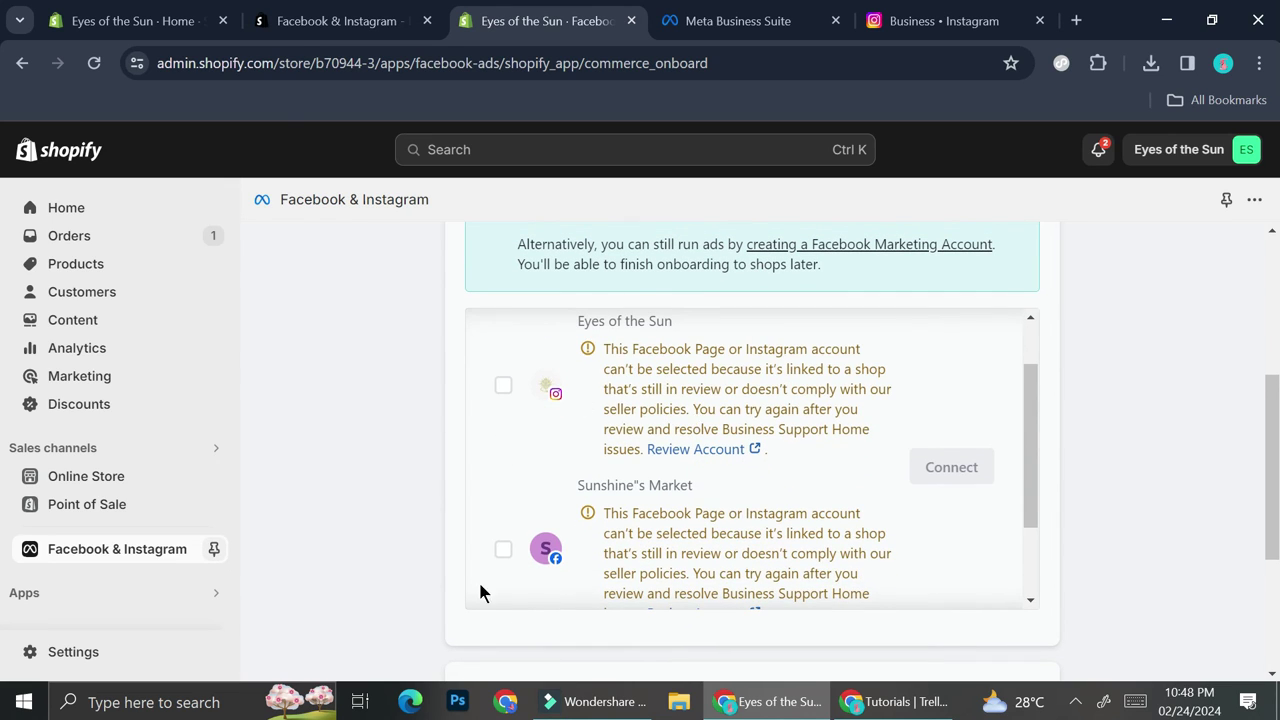
{"action": "scroll", "coordinate": [612, 510], "scroll_direction": "down", "scroll_amount": 1}
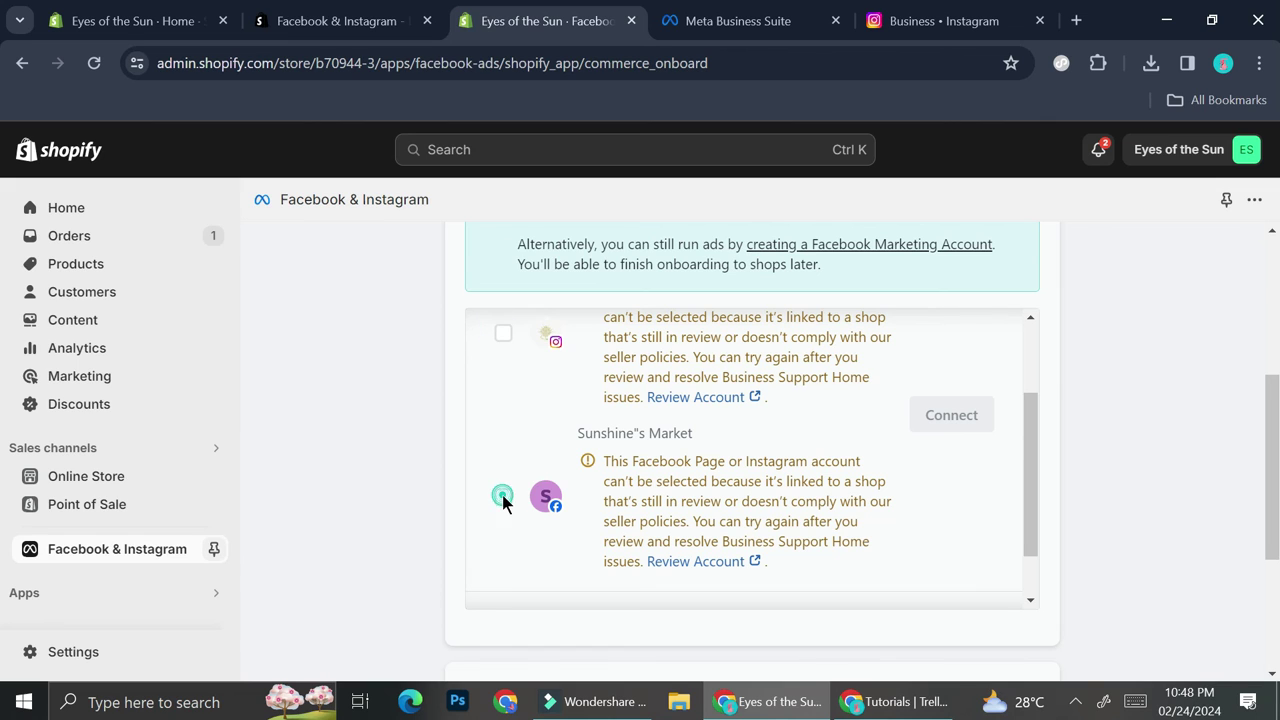
{"action": "left_click_drag", "start_coordinate": [503, 498], "coordinate": [984, 414]}
{"action": "left_click", "coordinate": [978, 503]}
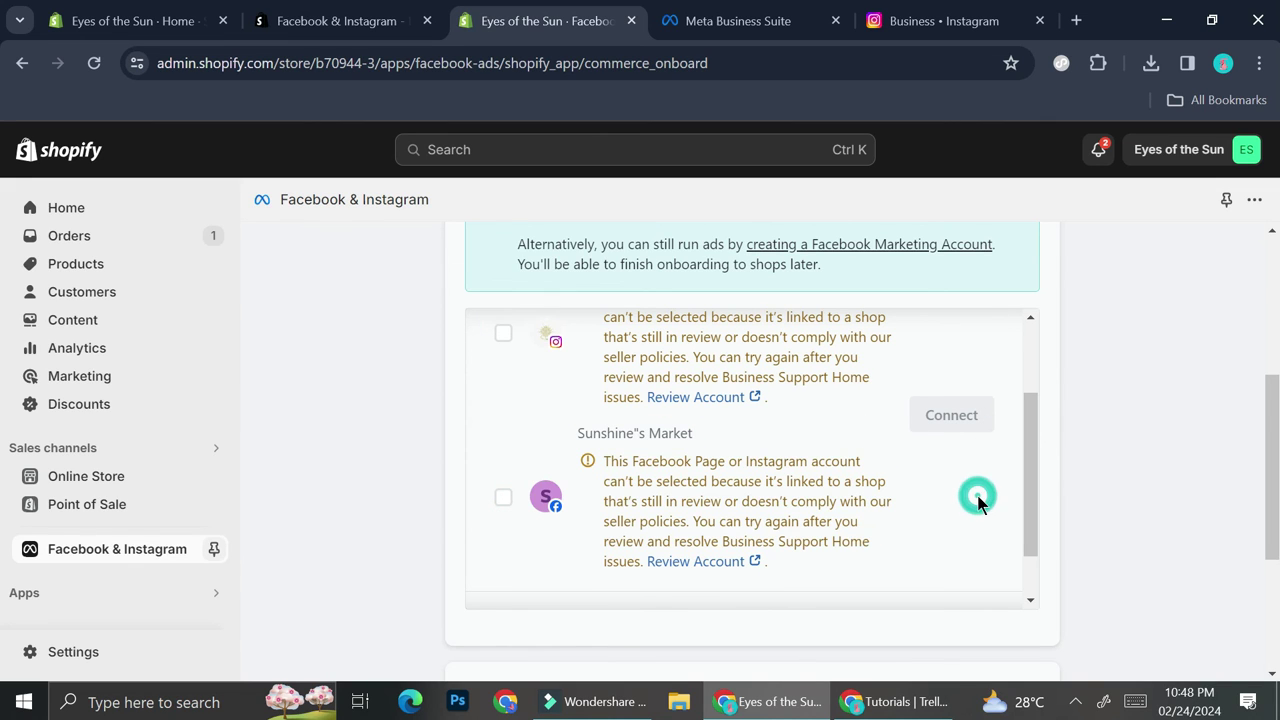